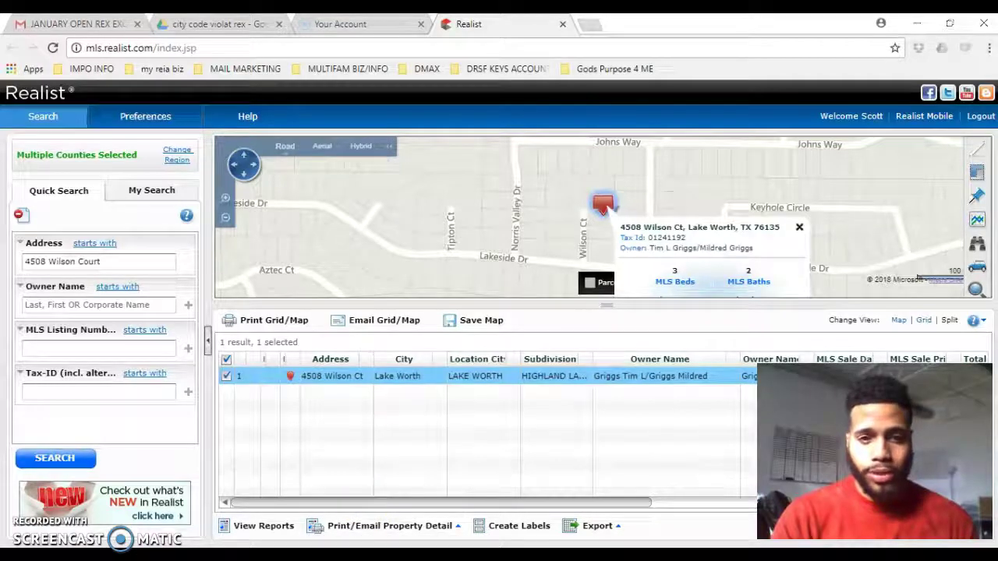
pyautogui.hotkey('alt', 'Tab')
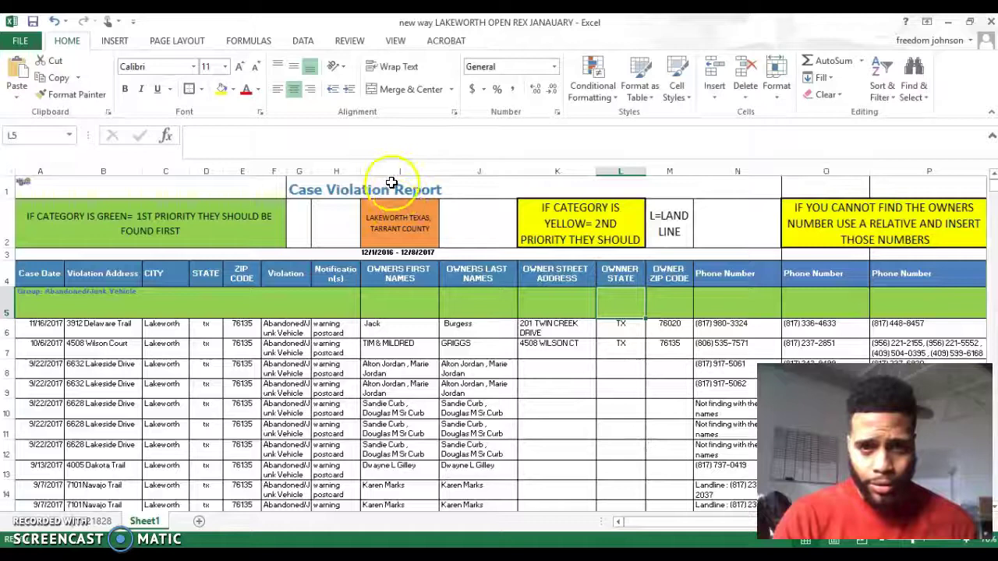
# Review the owner first name, last name, street address, state and zip code columns.
pyautogui.click(390, 171)
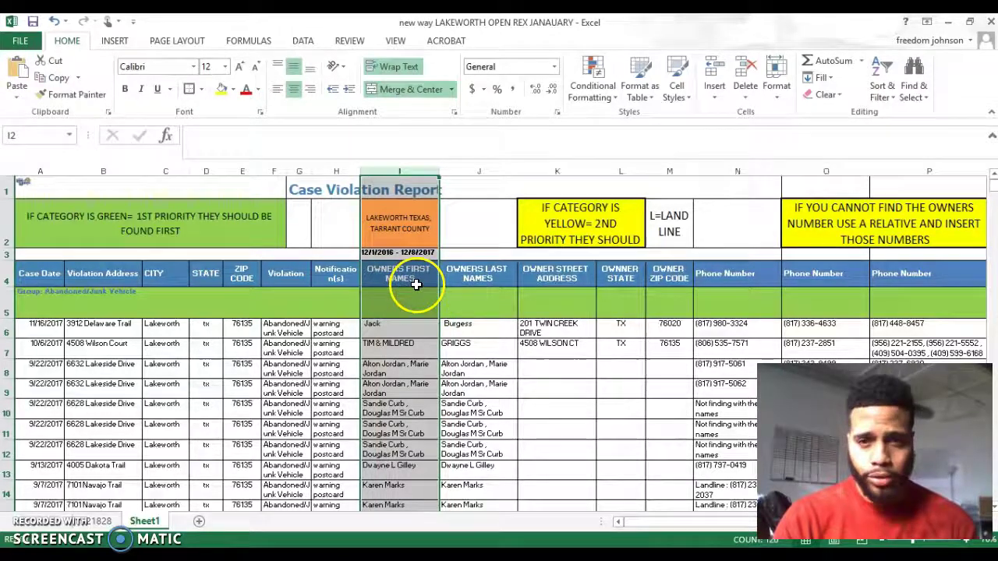
pyautogui.click(479, 171)
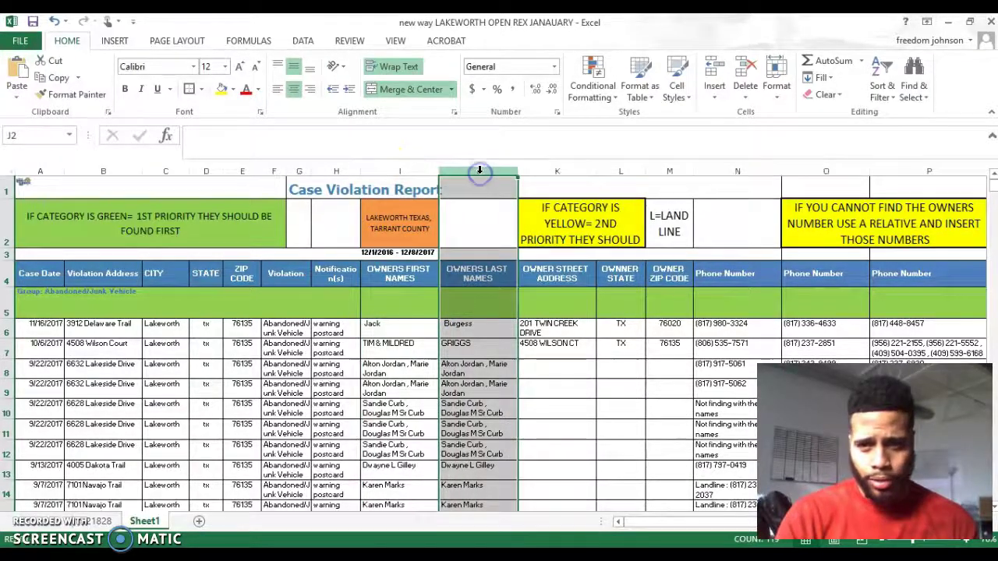
pyautogui.click(543, 171)
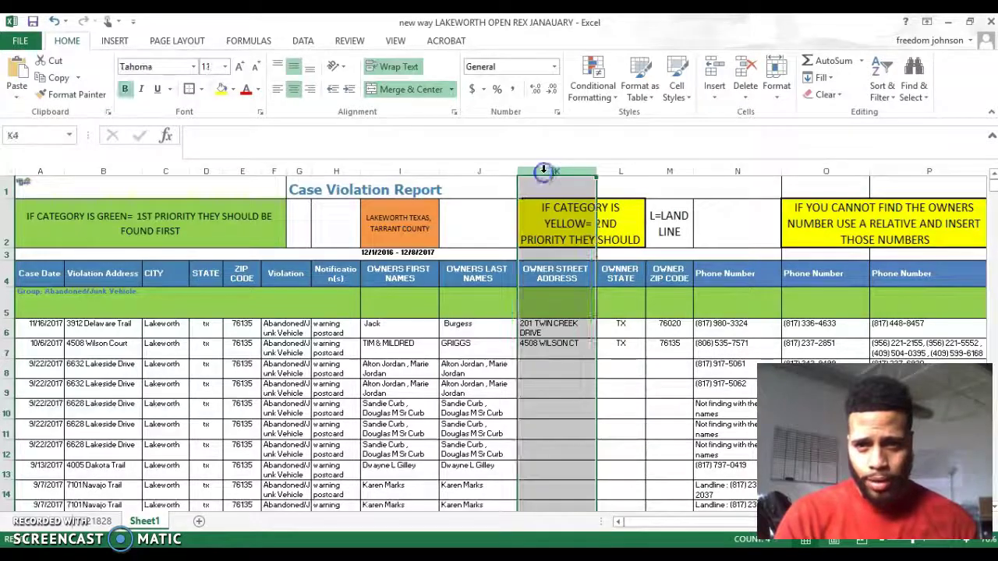
pyautogui.click(624, 169)
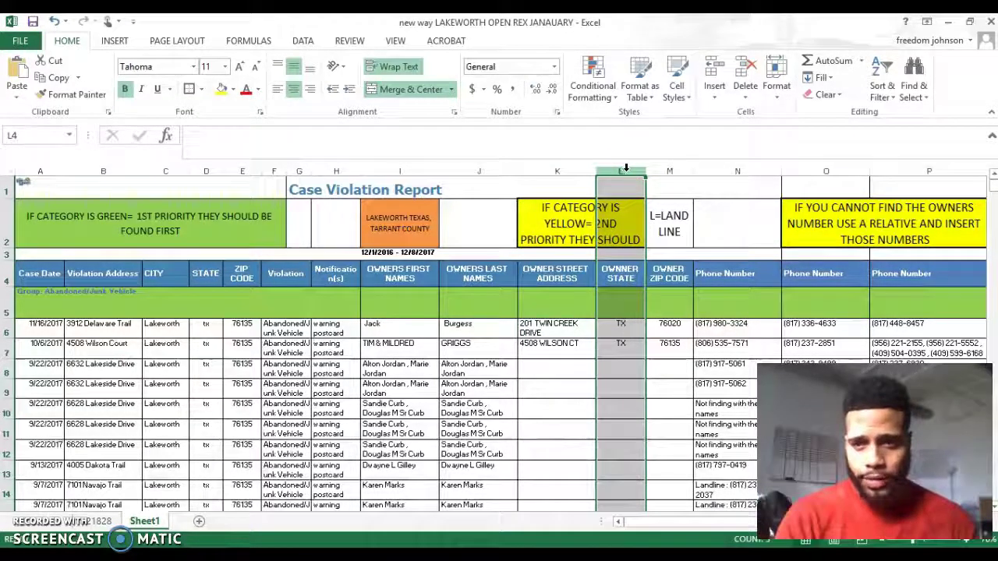
pyautogui.click(671, 172)
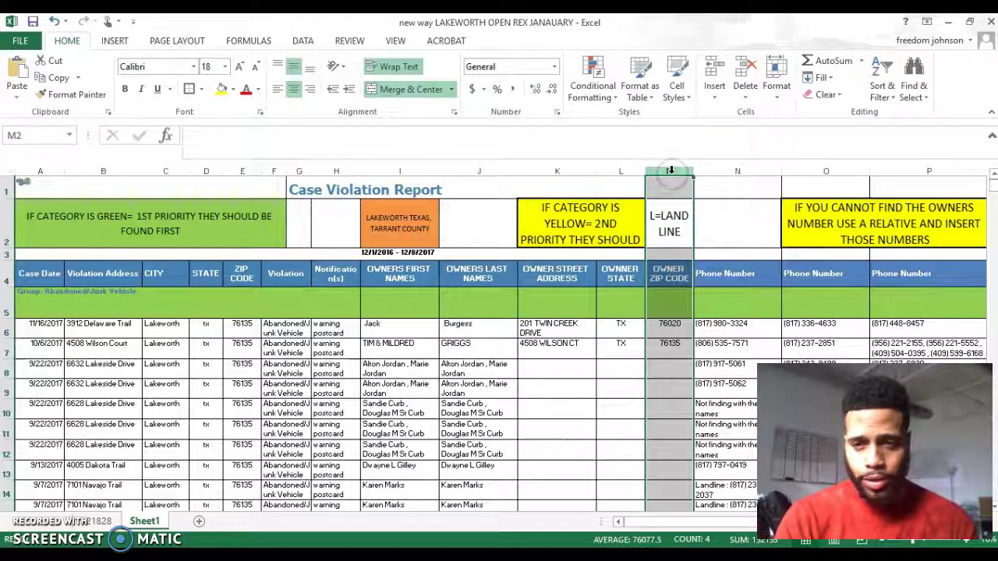
# Check the owner name cells I6, J6 and I8, then return to the Realist search.
pyautogui.click(390, 328)
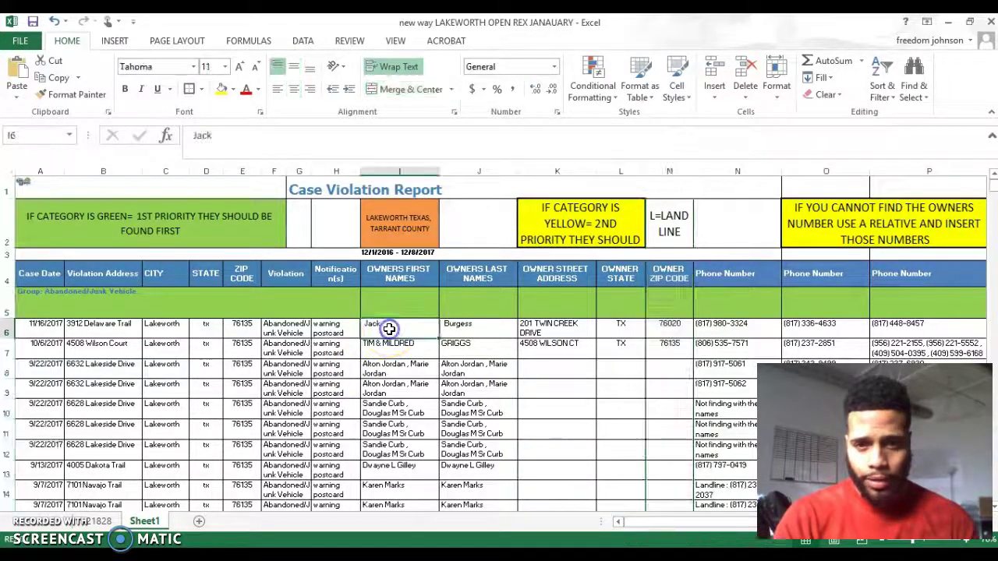
pyautogui.click(469, 335)
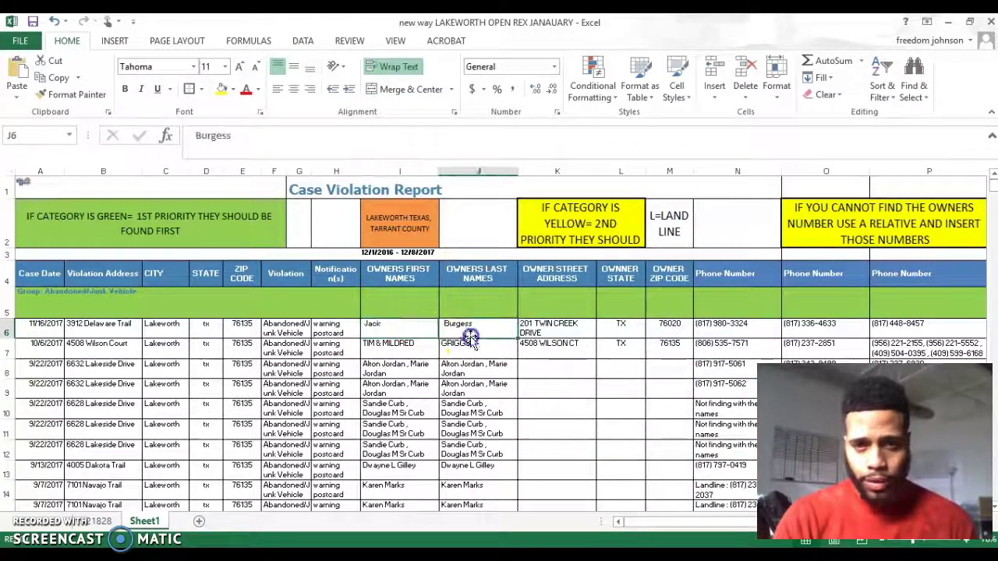
pyautogui.click(397, 368)
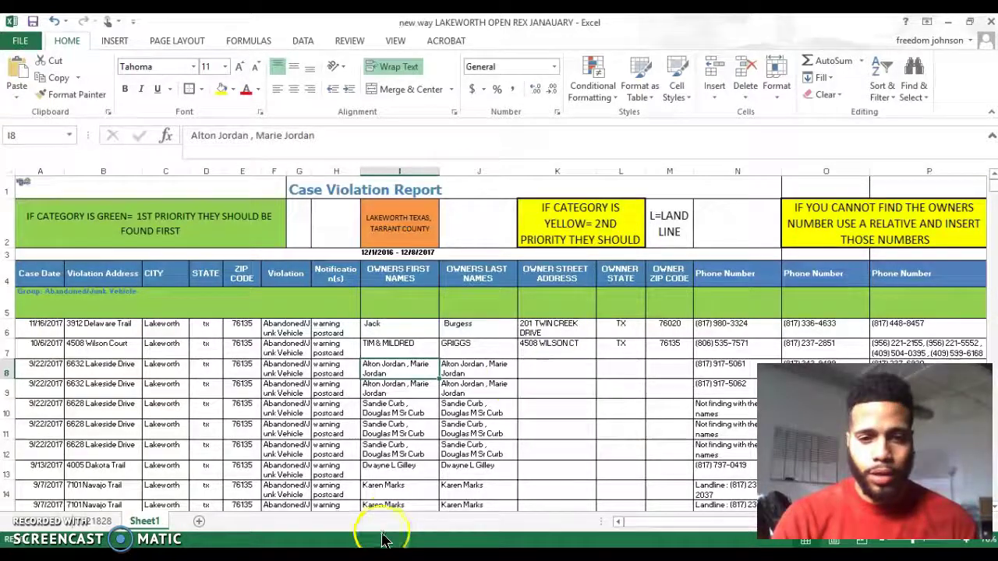
pyautogui.moveTo(343, 555)
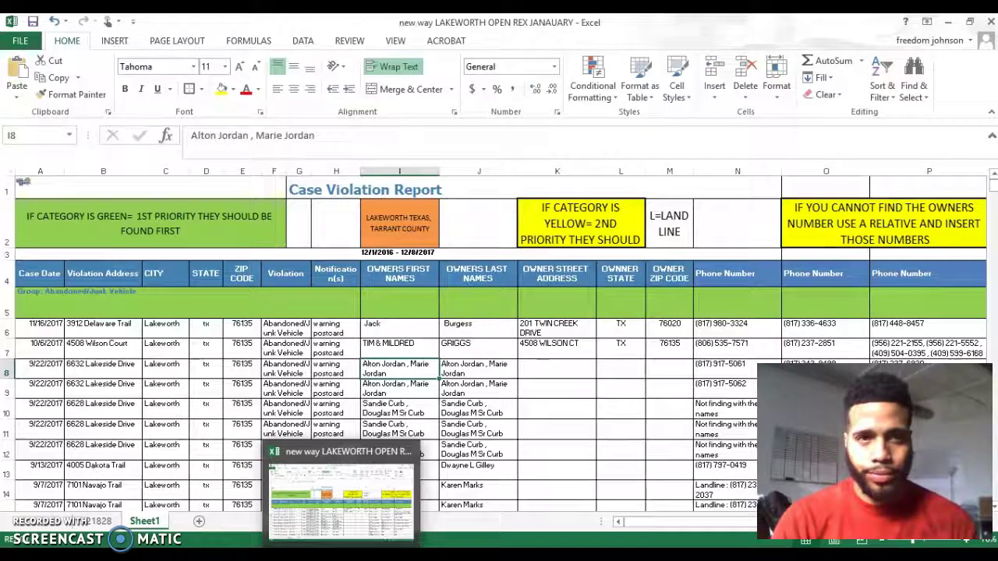
pyautogui.hotkey('alt', 'Tab')
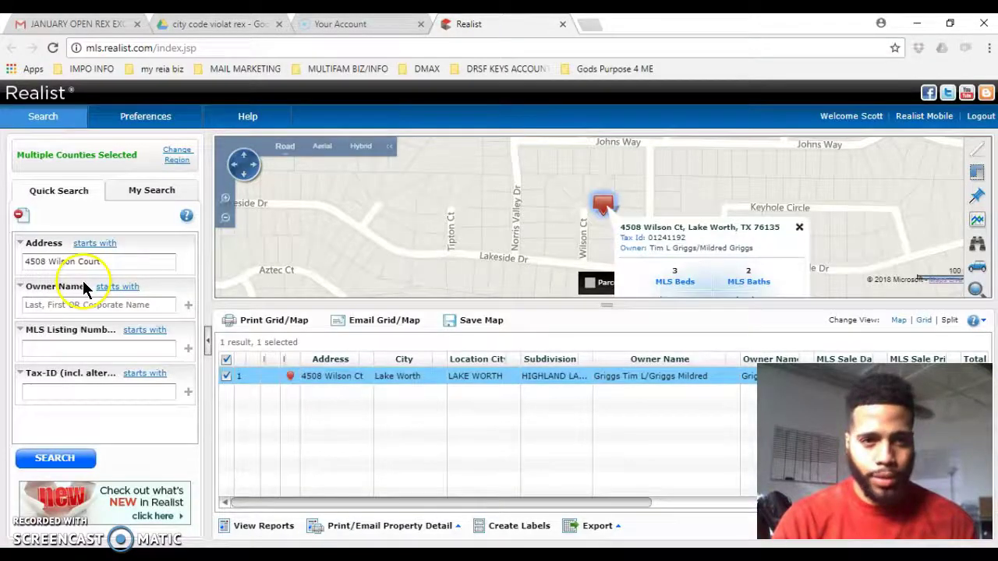
pyautogui.click(111, 264)
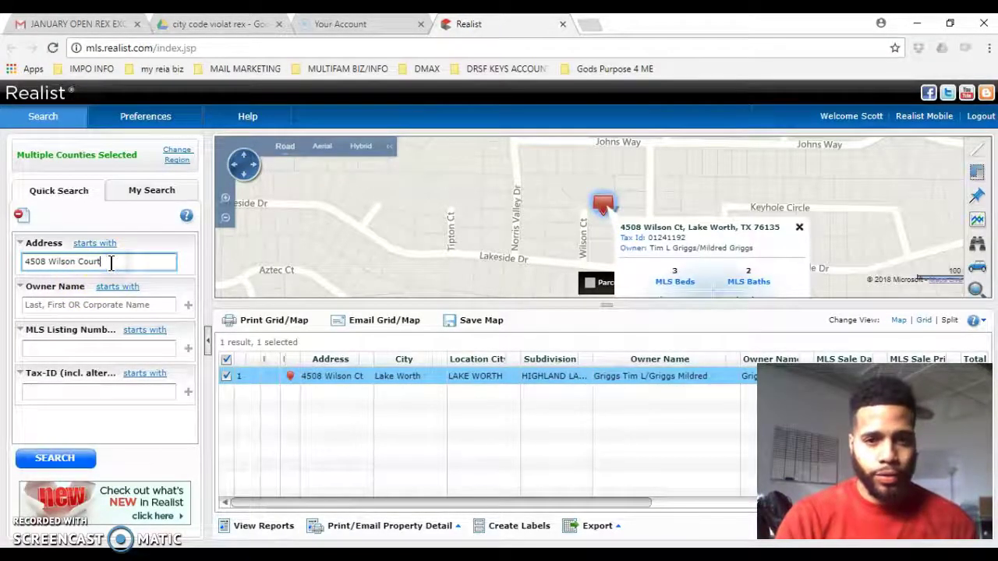
pyautogui.press('BackSpace')
pyautogui.press('BackSpace')
pyautogui.press('BackSpace')
pyautogui.press('BackSpace')
pyautogui.press('BackSpace')
pyautogui.press('BackSpace')
pyautogui.press('BackSpace')
pyautogui.press('BackSpace')
pyautogui.press('BackSpace')
pyautogui.press('BackSpace')
pyautogui.press('BackSpace')
pyautogui.press('BackSpace')
pyautogui.press('BackSpace')
pyautogui.press('BackSpace')
pyautogui.press('BackSpace')
pyautogui.press('BackSpace')
pyautogui.press('BackSpace')
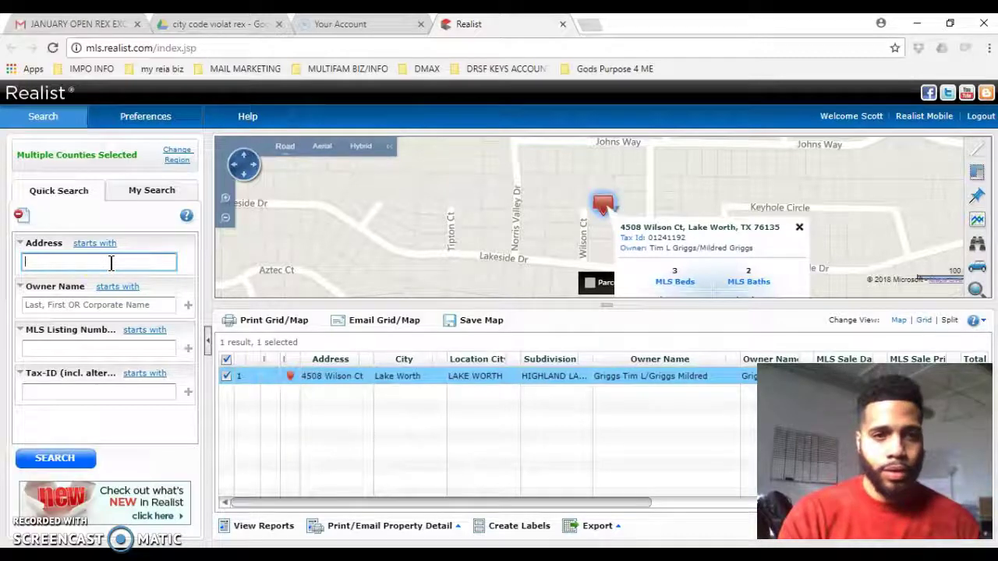
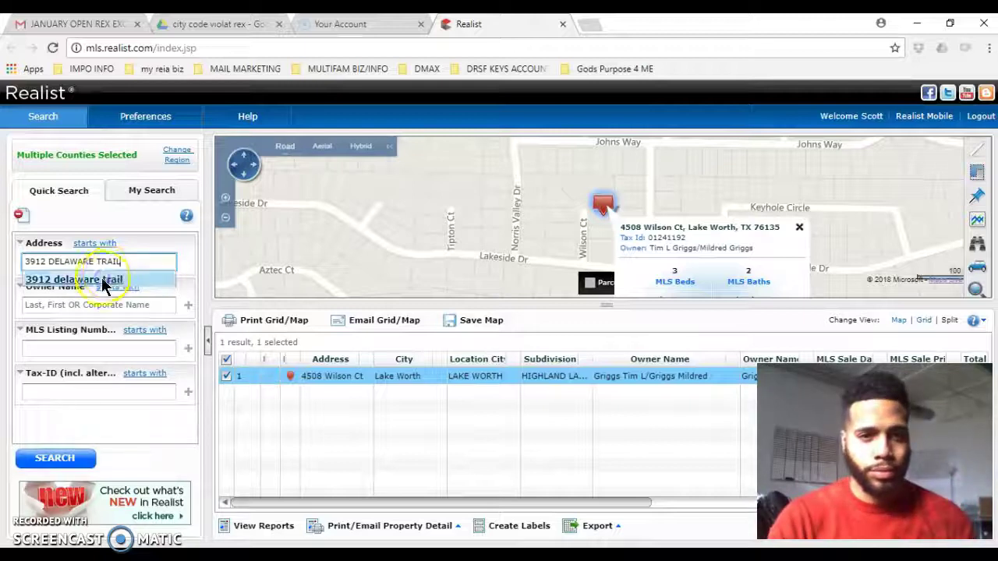
pyautogui.click(104, 281)
pyautogui.click(53, 460)
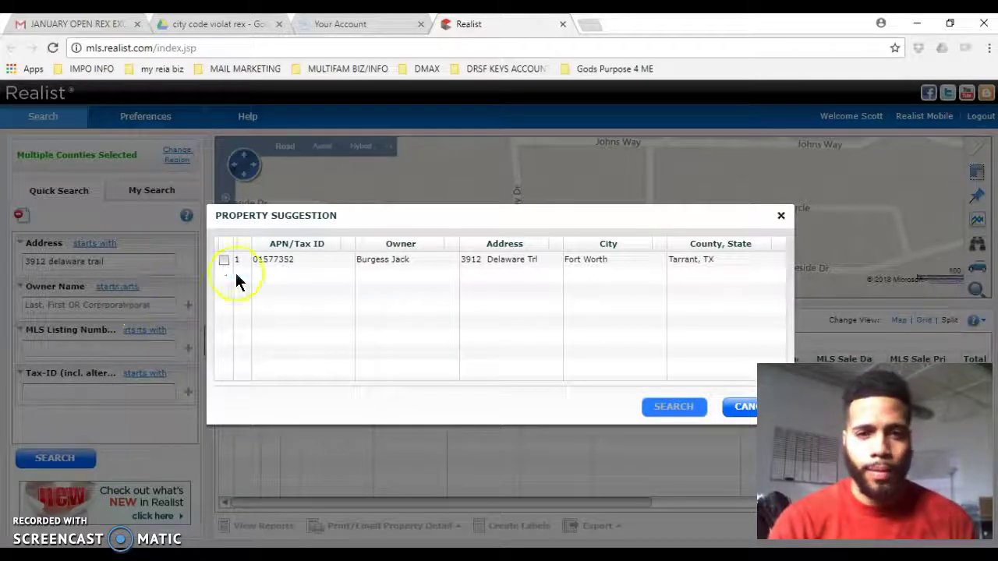
# Tick the matching property, search again and open its full detail report.
pyautogui.click(227, 261)
pyautogui.click(259, 259)
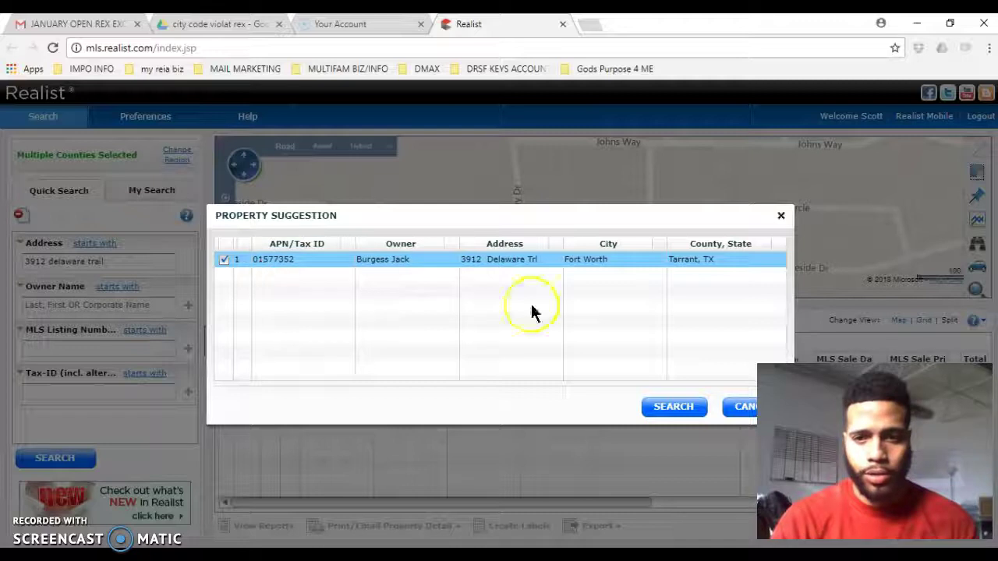
pyautogui.click(679, 410)
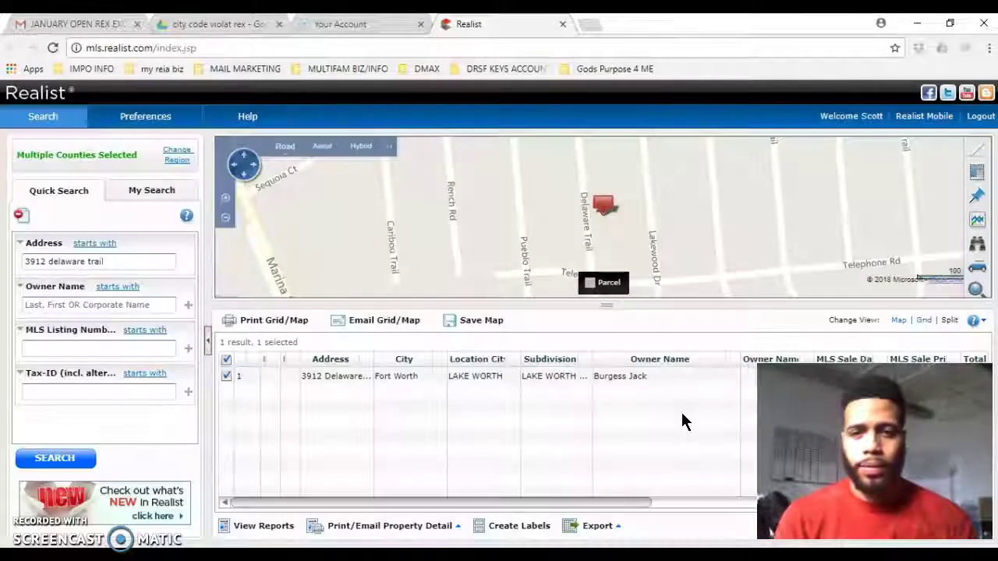
pyautogui.click(455, 376)
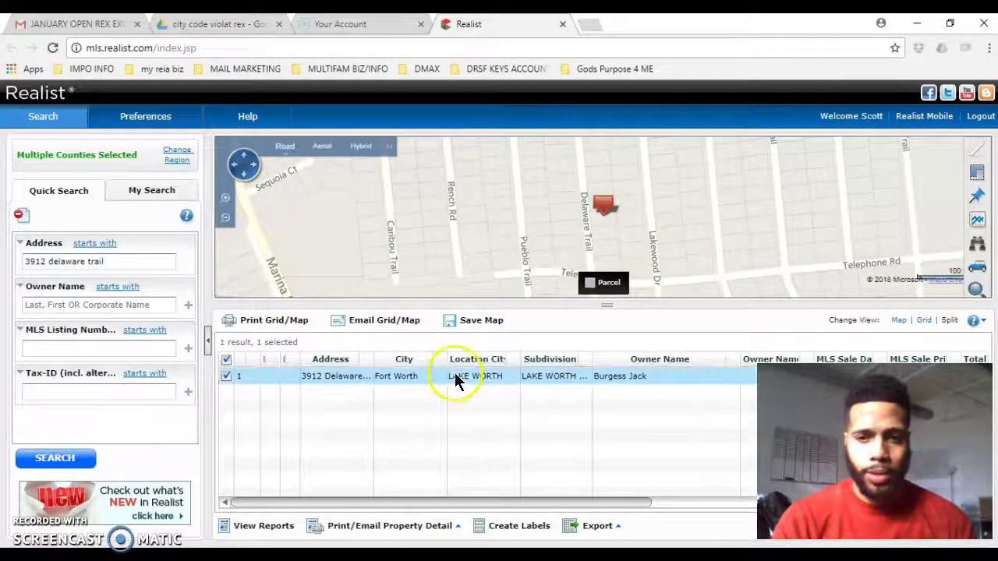
pyautogui.doubleClick(425, 374)
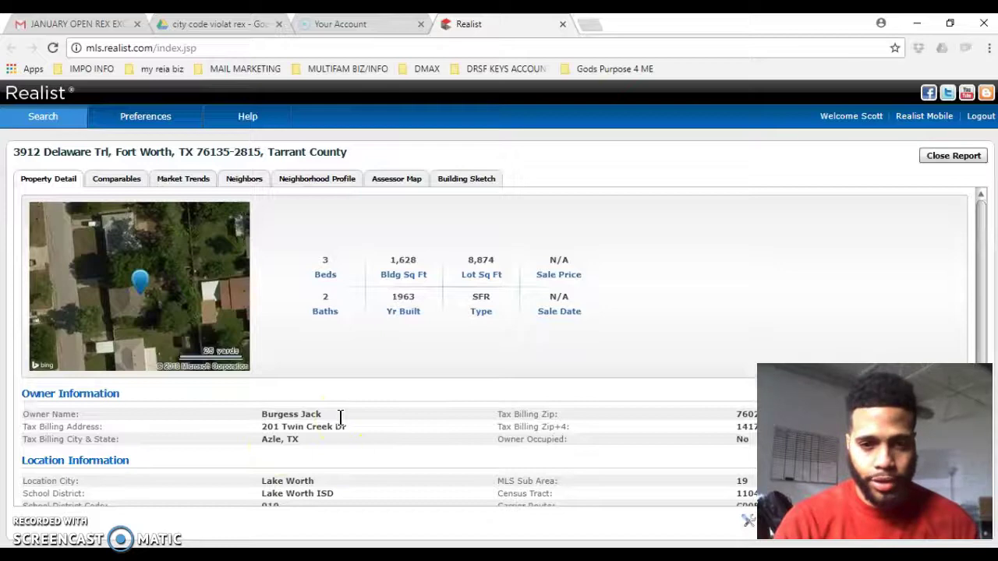
pyautogui.hotkey('alt', 'Tab')
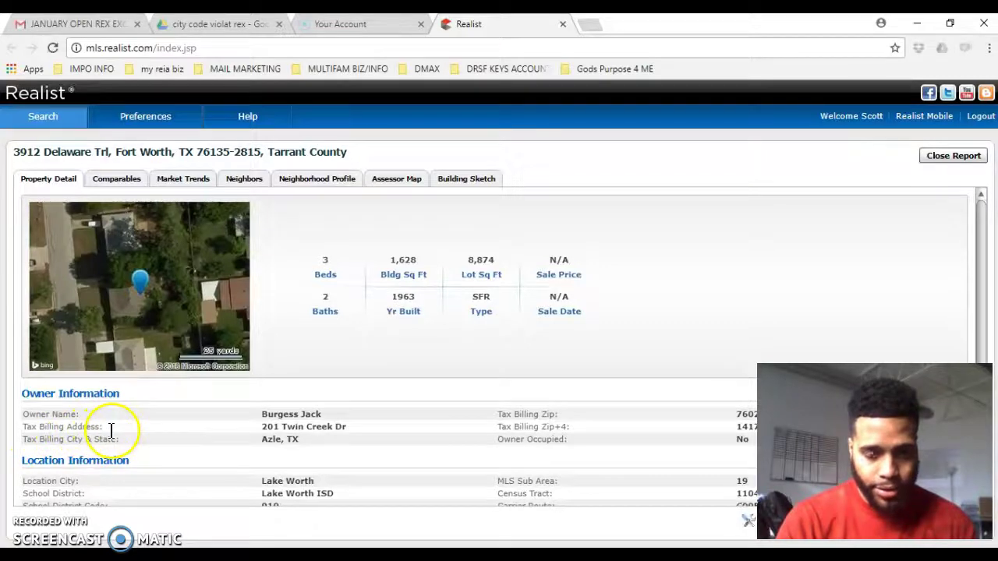
pyautogui.moveTo(262, 428); pyautogui.dragTo(351, 430)
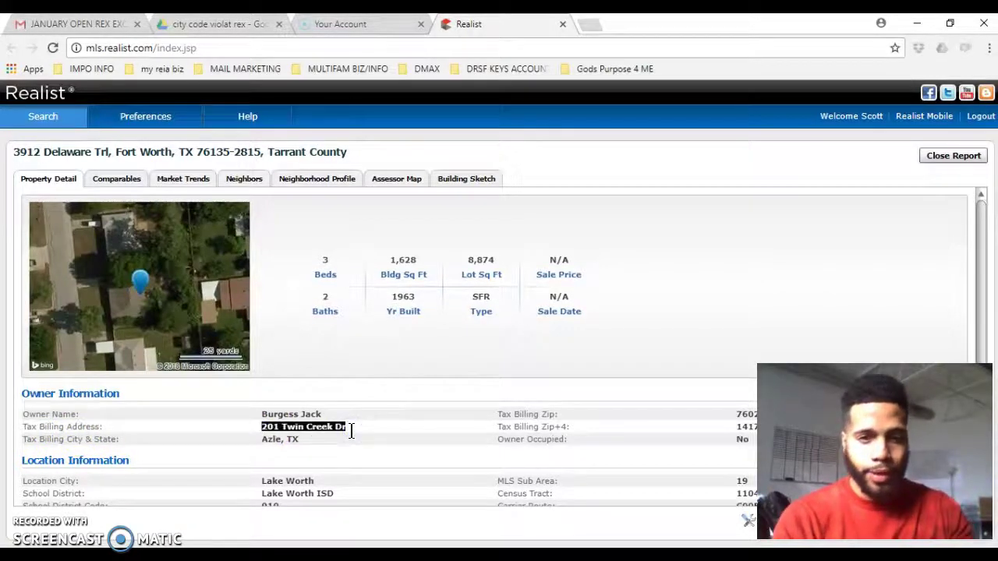
pyautogui.hotkey('alt', 'Tab')
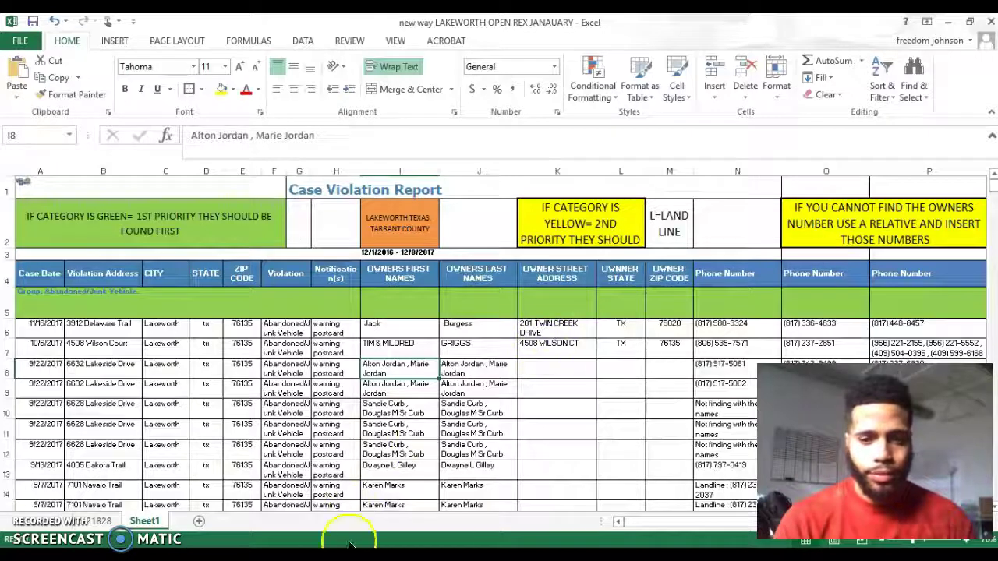
pyautogui.moveTo(343, 555)
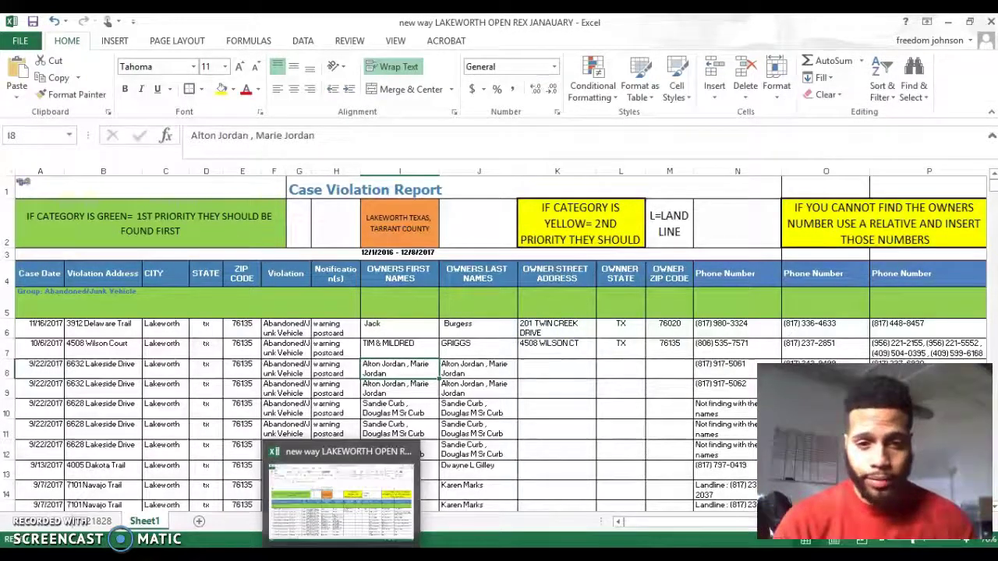
pyautogui.hotkey('alt', 'Tab')
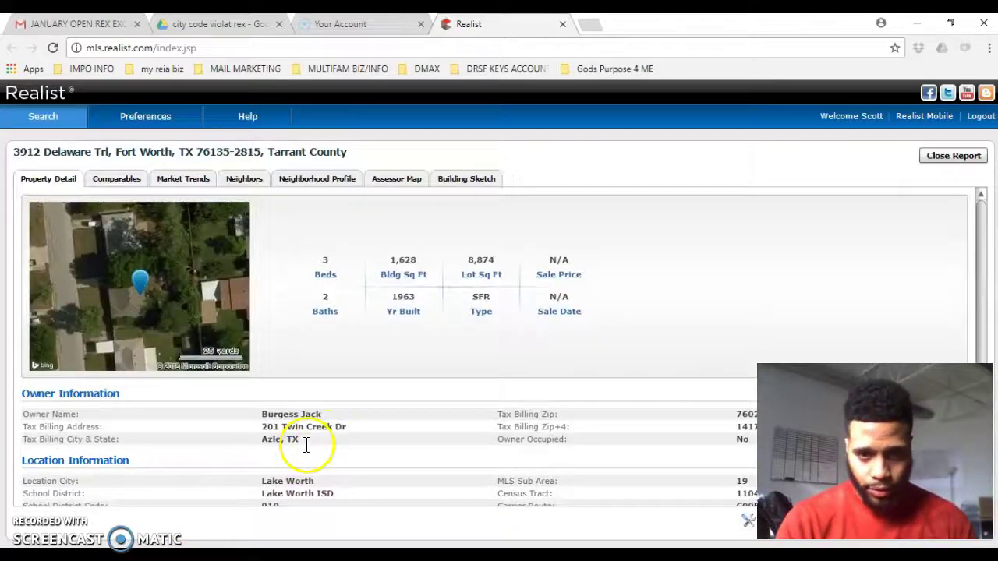
pyautogui.click(301, 442)
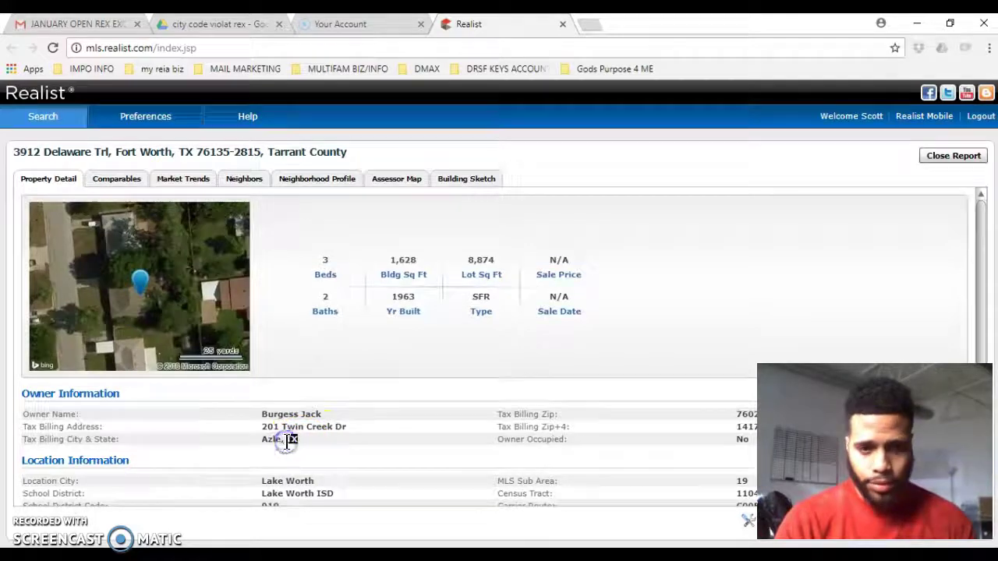
pyautogui.hotkey('alt', 'Tab')
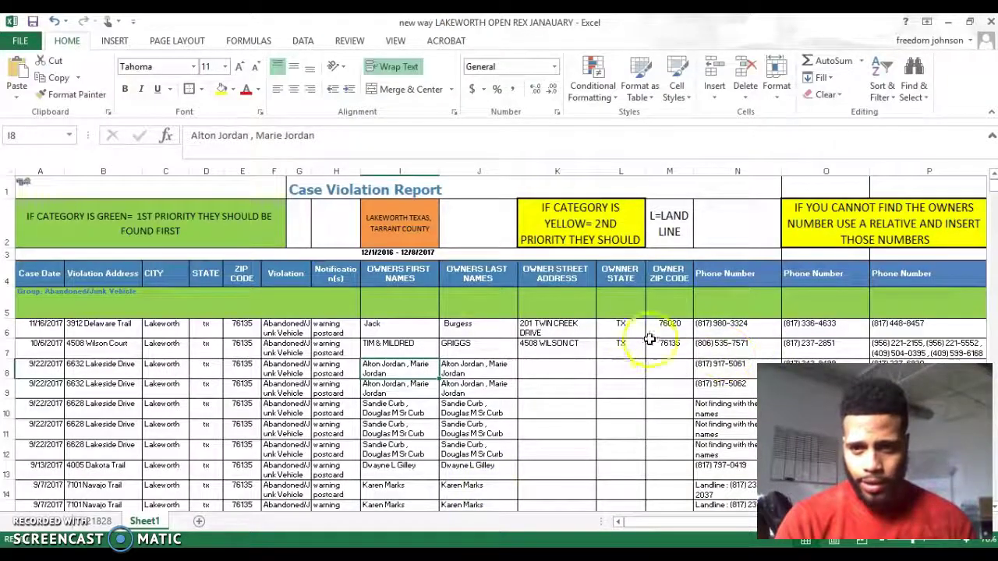
pyautogui.click(621, 328)
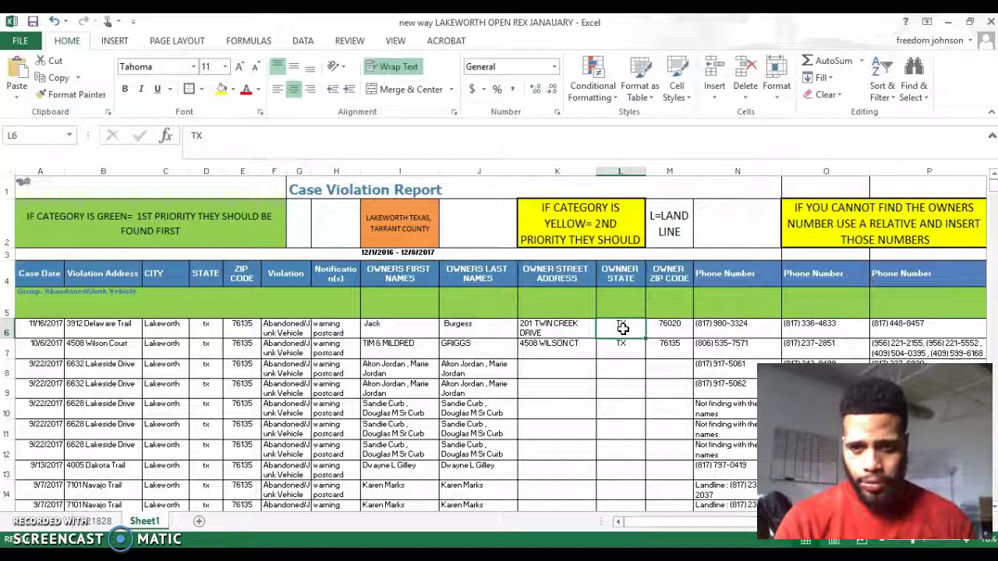
pyautogui.hotkey('alt', 'Tab')
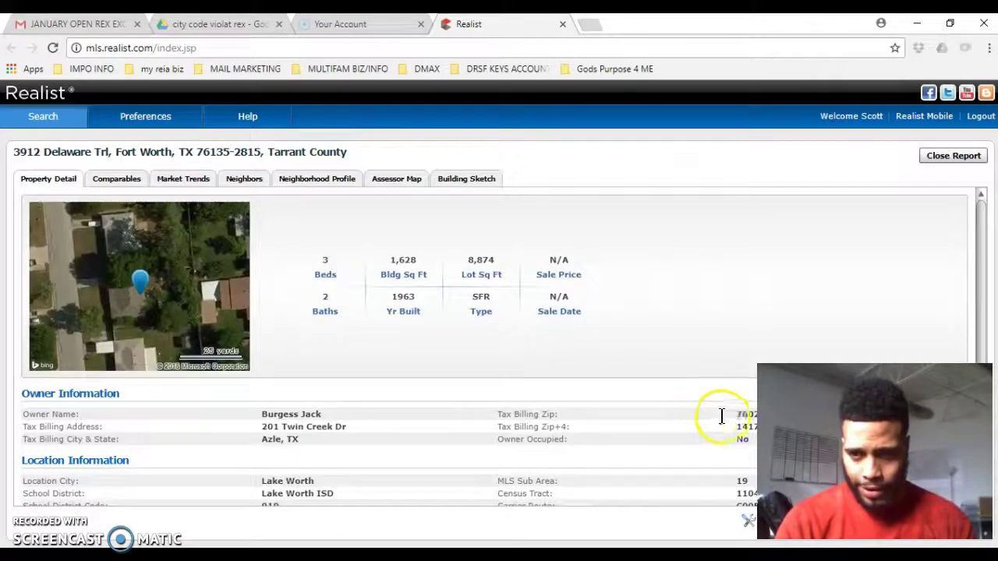
pyautogui.click(736, 411)
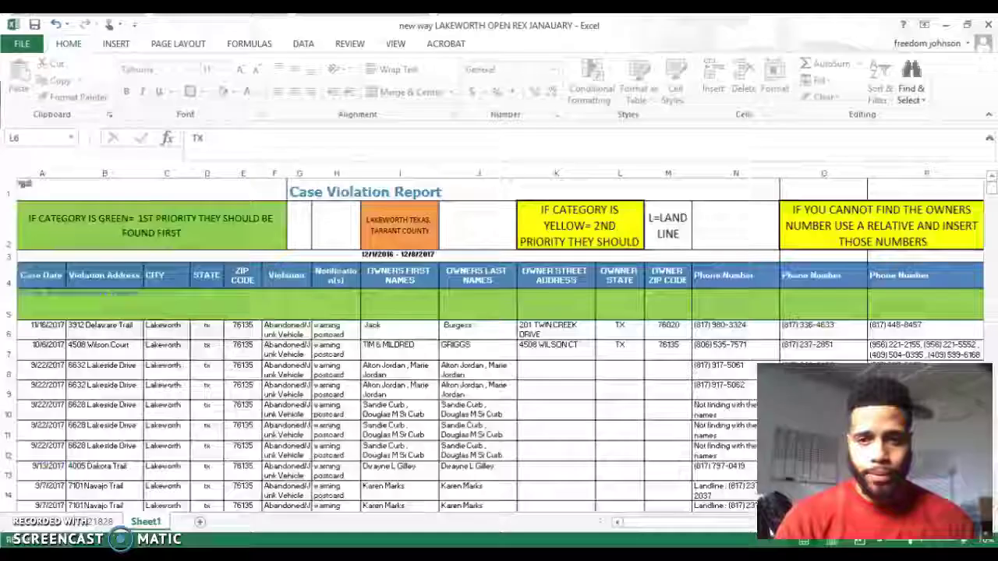
pyautogui.hotkey('alt', 'Tab')
pyautogui.click(671, 328)
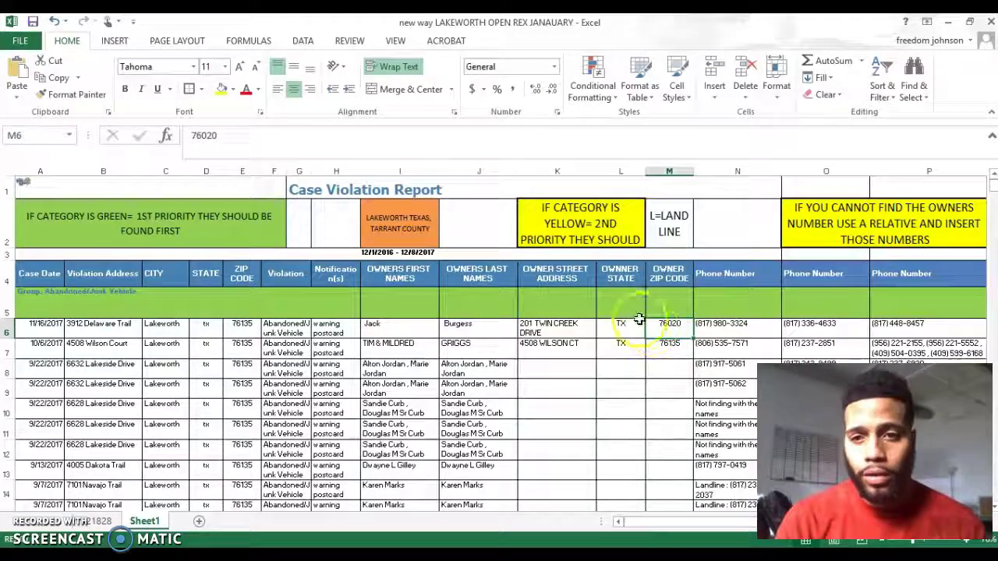
pyautogui.click(670, 223)
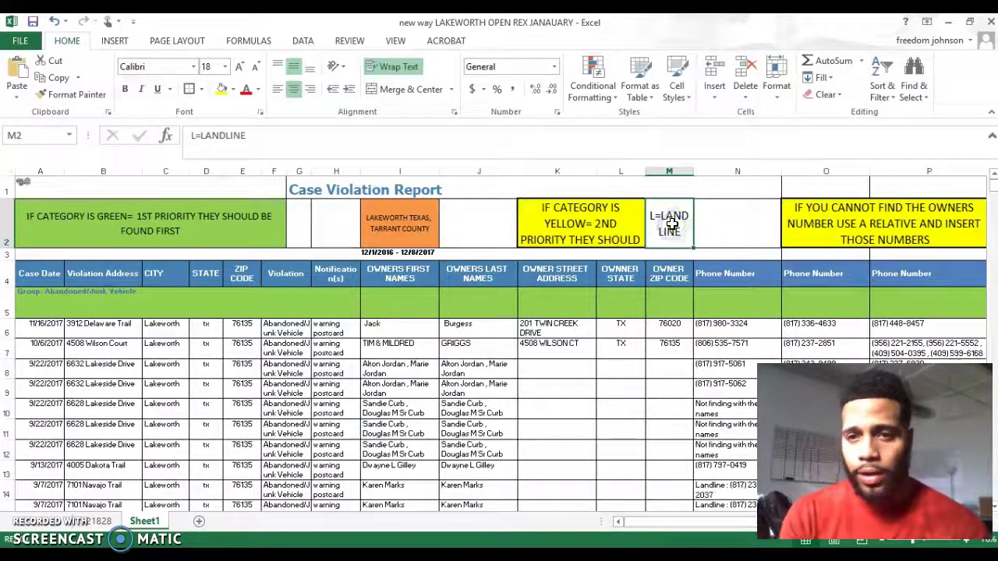
# Shorten 'Landline' to 'L' in N14's phone entry, then check the relatives note in O2.
pyautogui.click(706, 485)
pyautogui.click(706, 491)
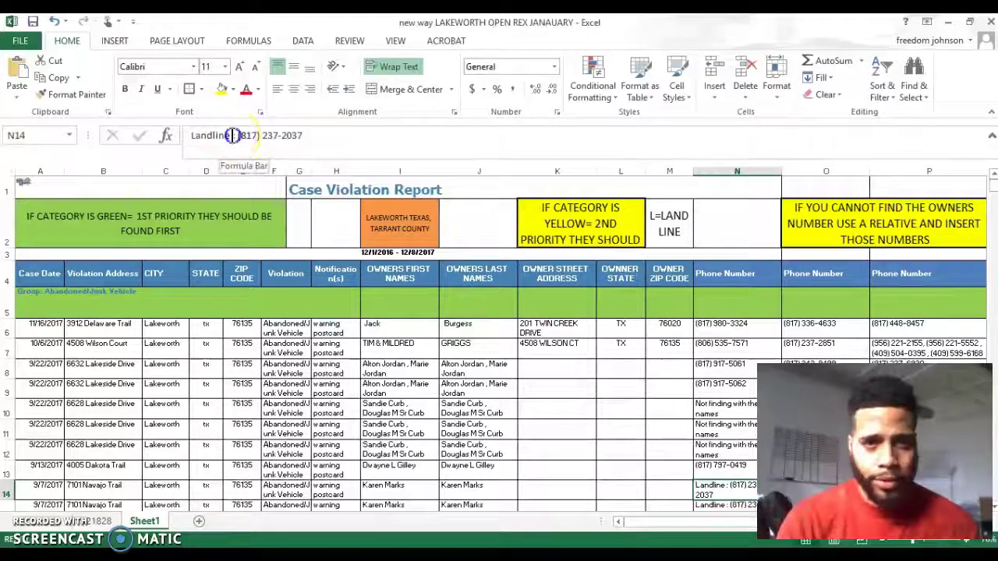
pyautogui.doubleClick(205, 136)
pyautogui.write('L')
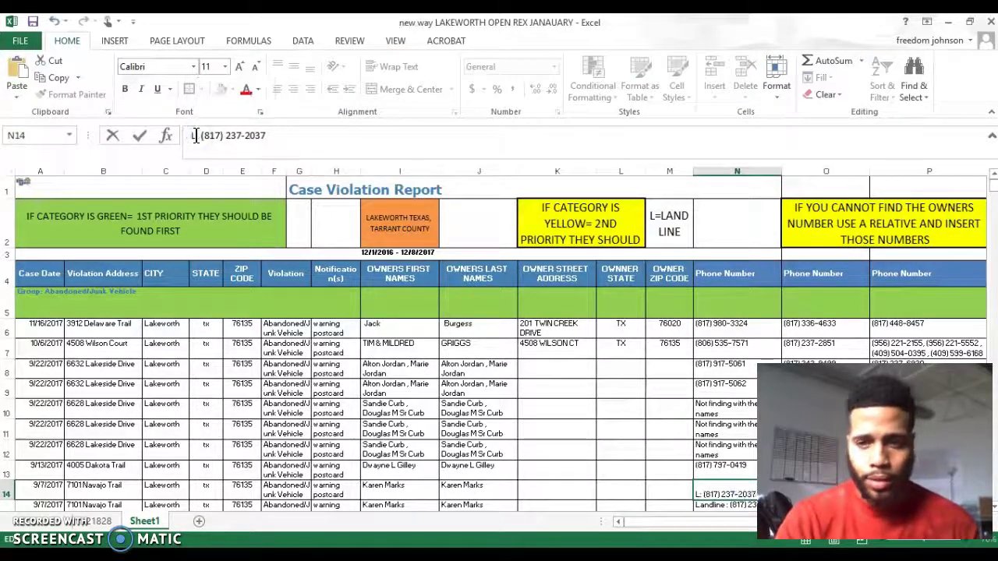
pyautogui.click(350, 297)
pyautogui.click(661, 468)
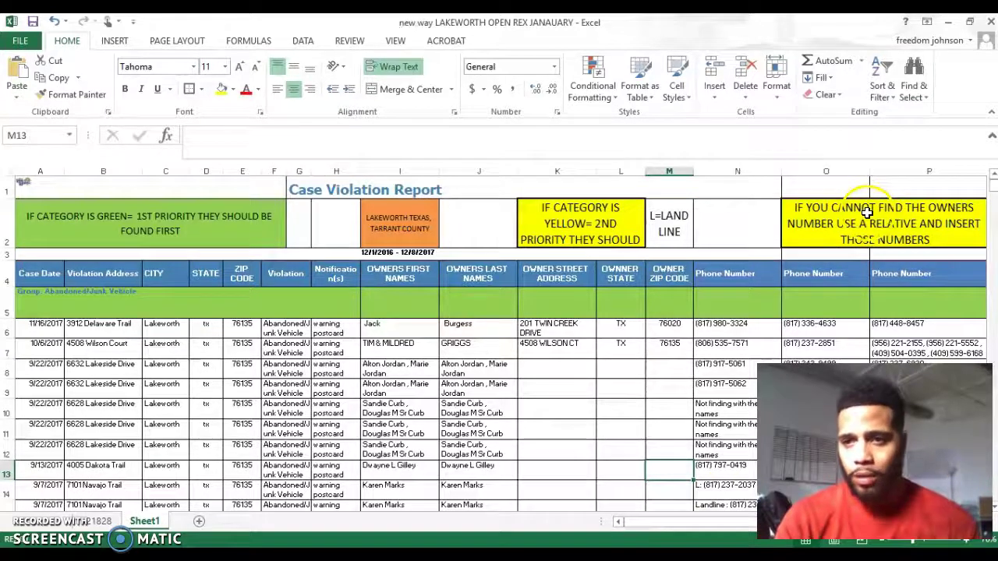
pyautogui.click(866, 210)
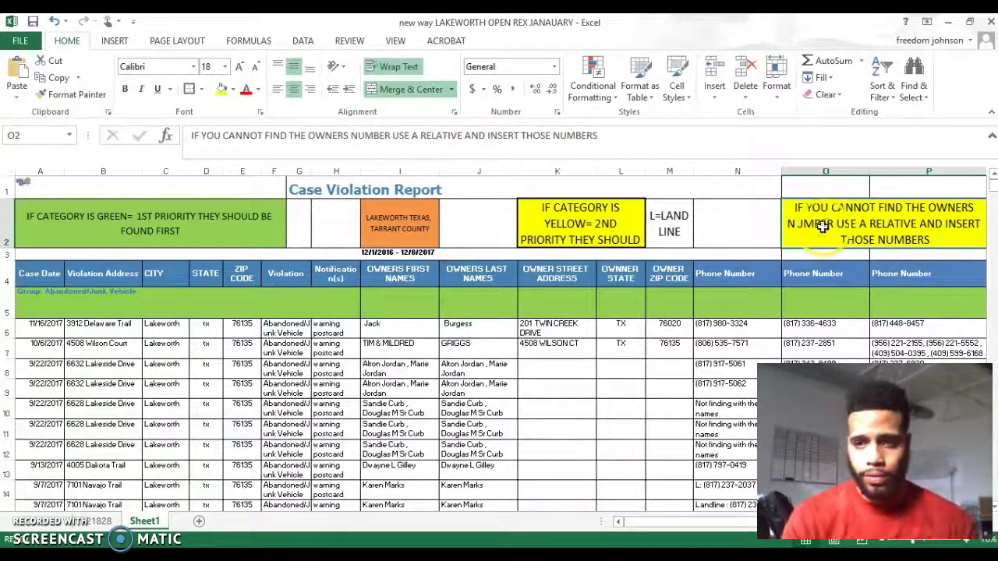
# Select all of N10's 'Not finding with these names' text and begin typing R- over it.
pyautogui.click(700, 426)
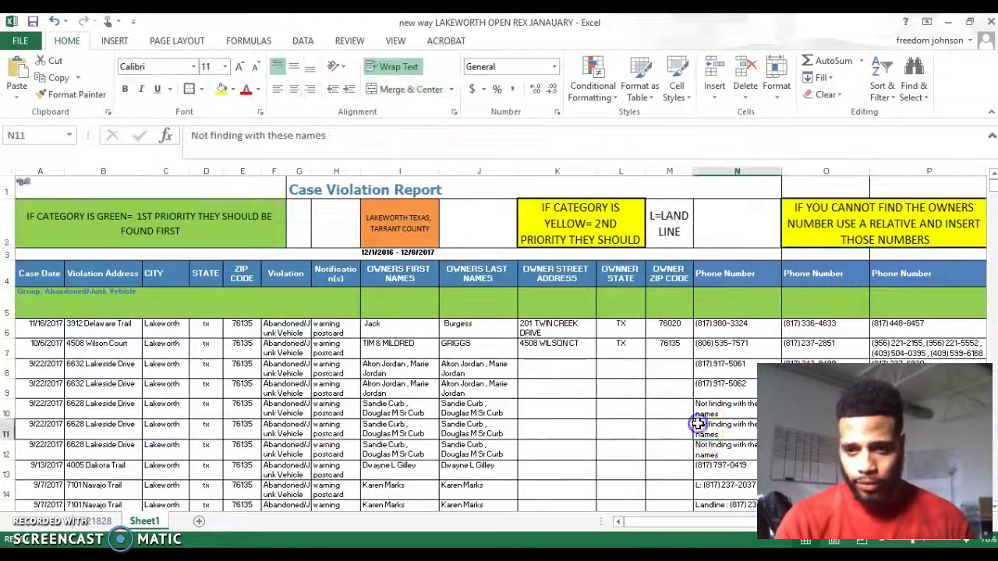
pyautogui.click(712, 409)
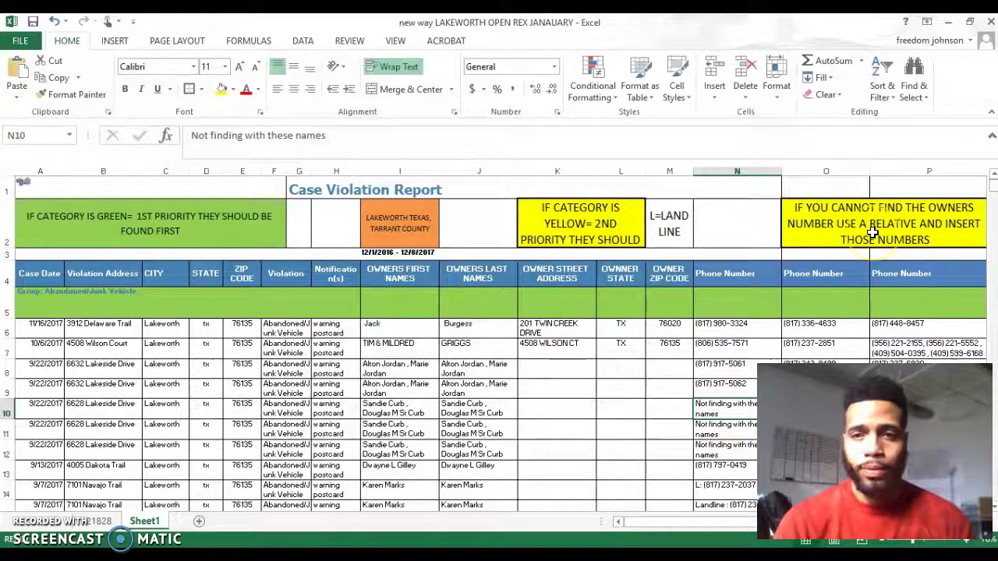
pyautogui.click(726, 417)
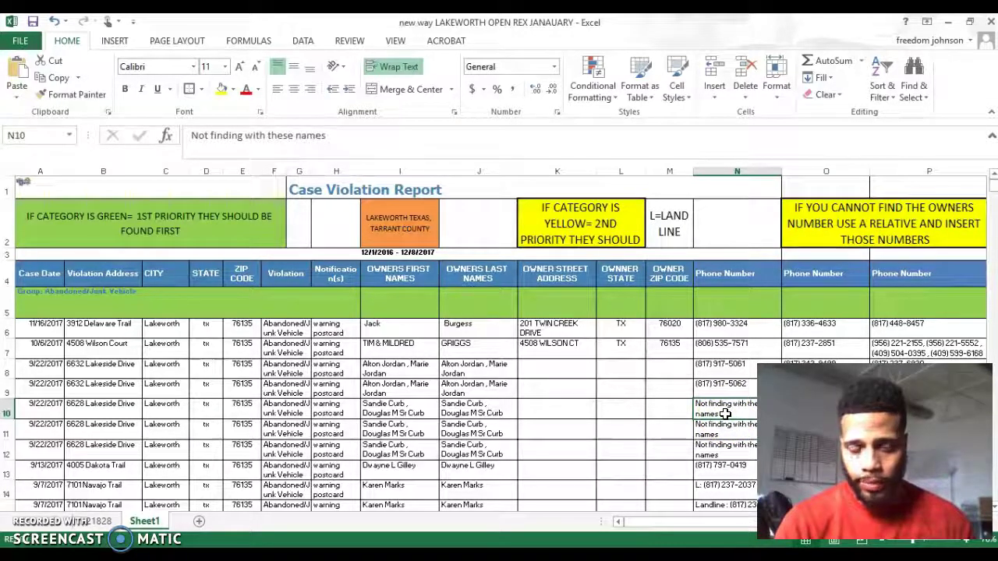
pyautogui.click(331, 141)
pyautogui.moveTo(331, 141); pyautogui.dragTo(174, 138)
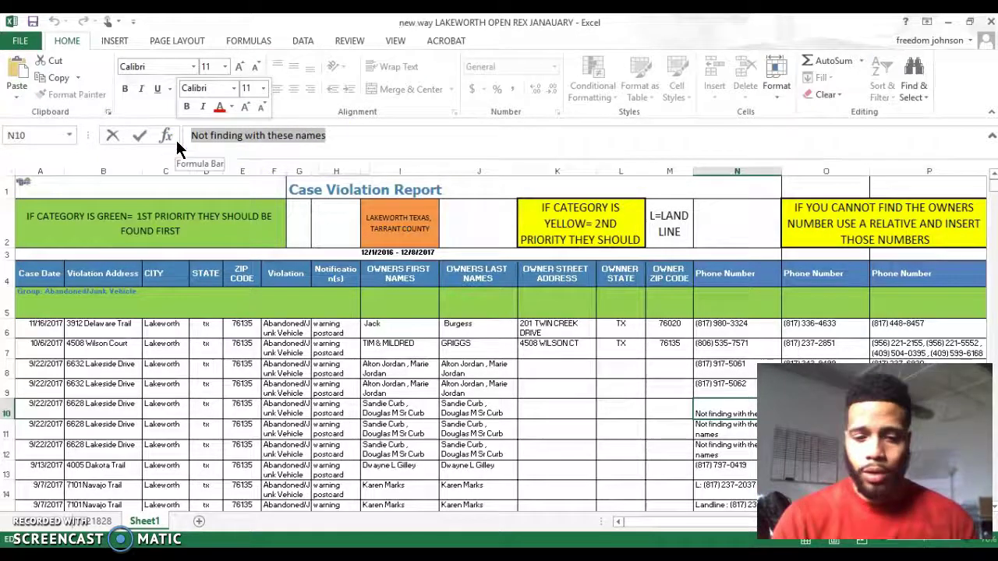
pyautogui.write('R-')
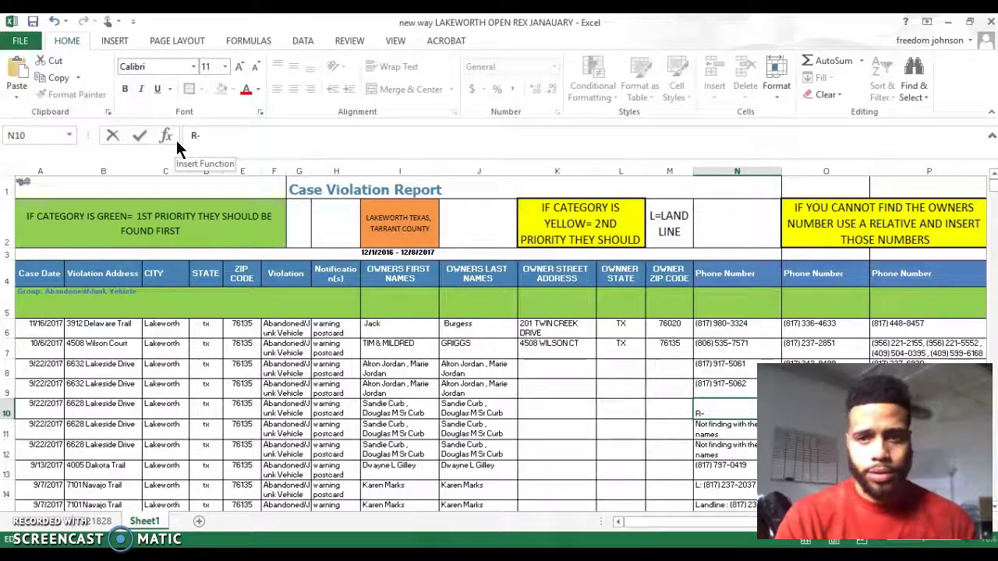
# Enter the legend 'R=relatives numbers' in N2, removing a stray extra character.
pyautogui.click(712, 223)
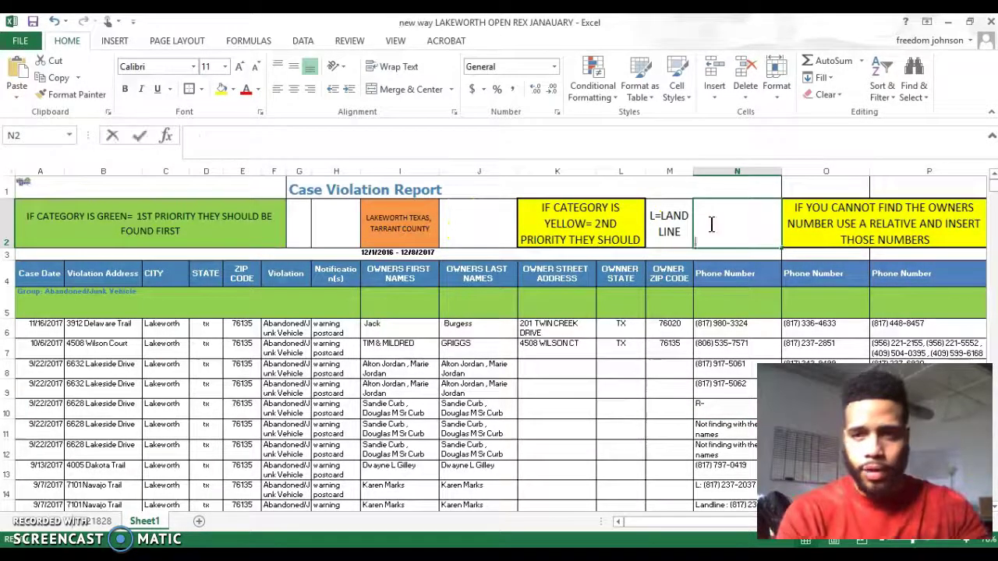
pyautogui.write('r')
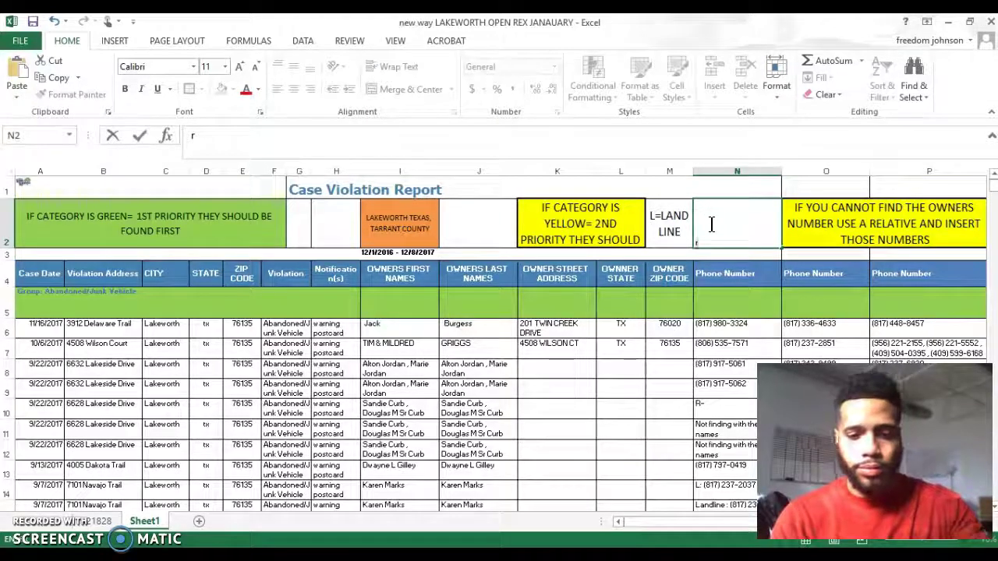
pyautogui.write('-r=relatives')
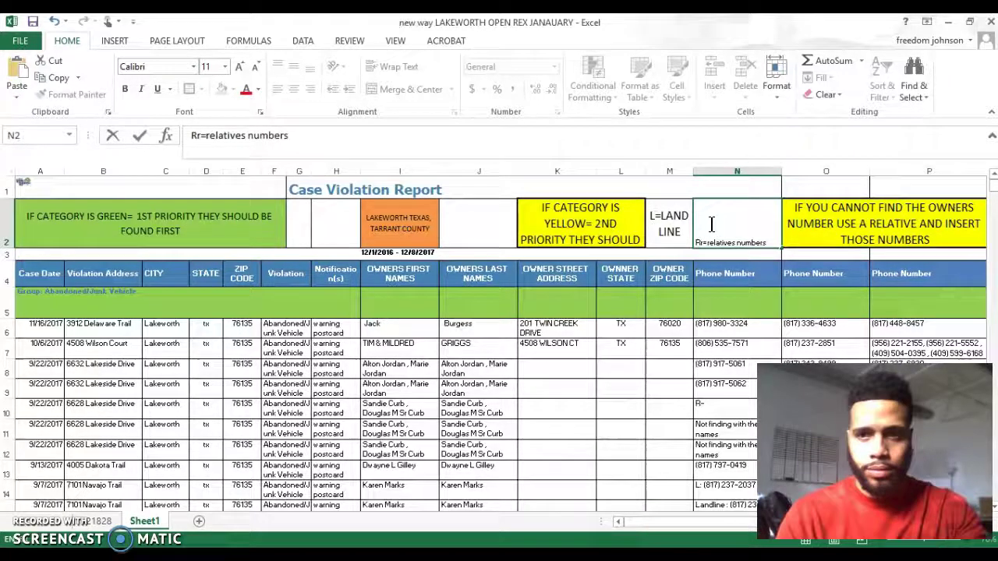
pyautogui.write(' numbers')
pyautogui.click(712, 281)
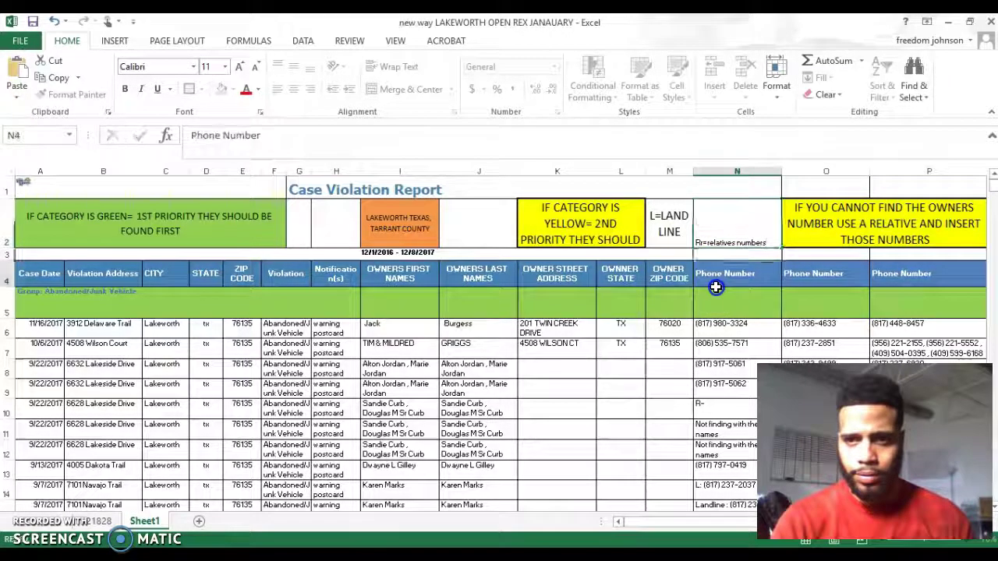
pyautogui.click(716, 241)
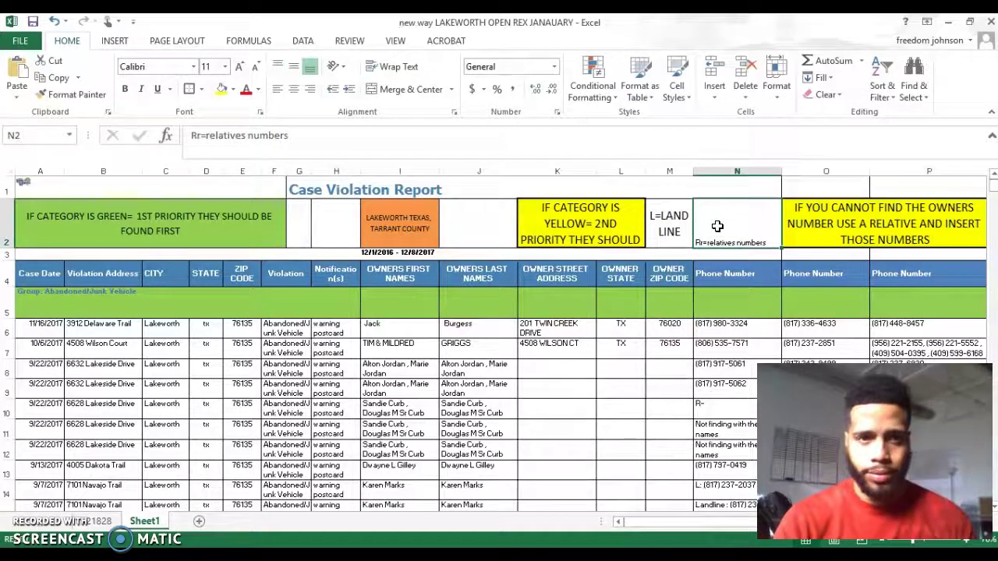
pyautogui.click(200, 136)
pyautogui.press('BackSpace')
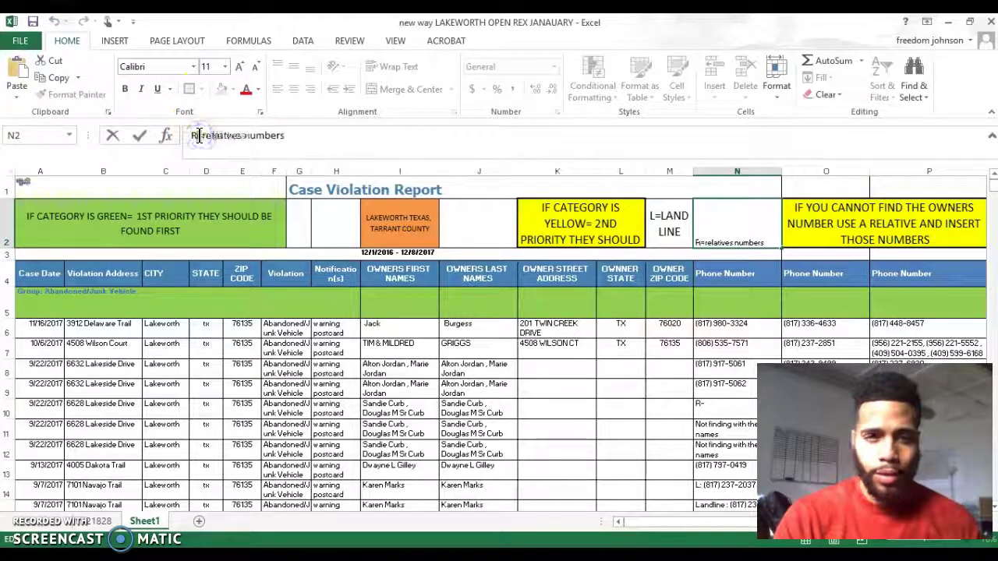
pyautogui.click(816, 226)
# Enlarge N2's legend to font size 20 and wrap it onto two lines.
pyautogui.click(739, 223)
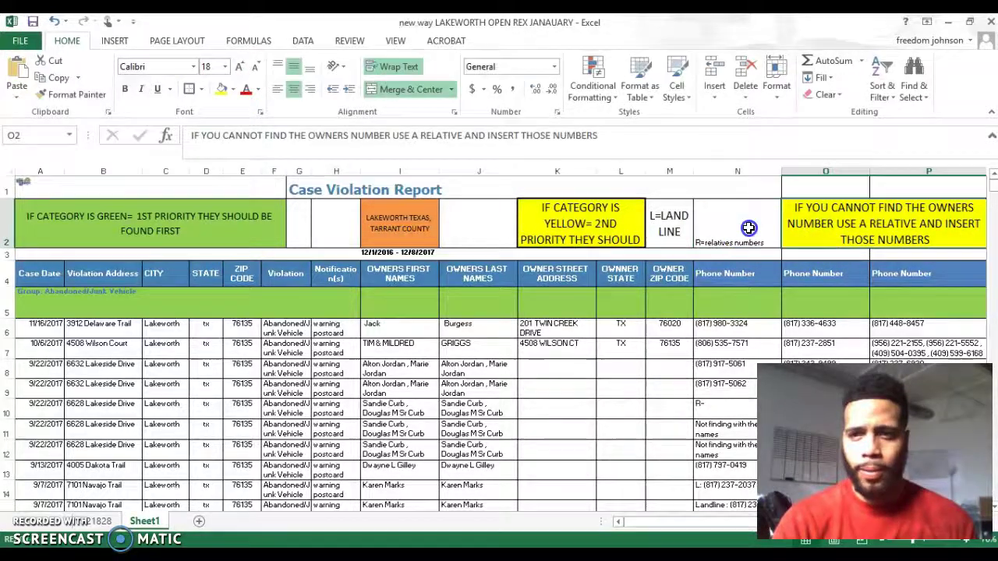
pyautogui.click(239, 67)
pyautogui.click(239, 67)
pyautogui.click(239, 67)
pyautogui.click(239, 67)
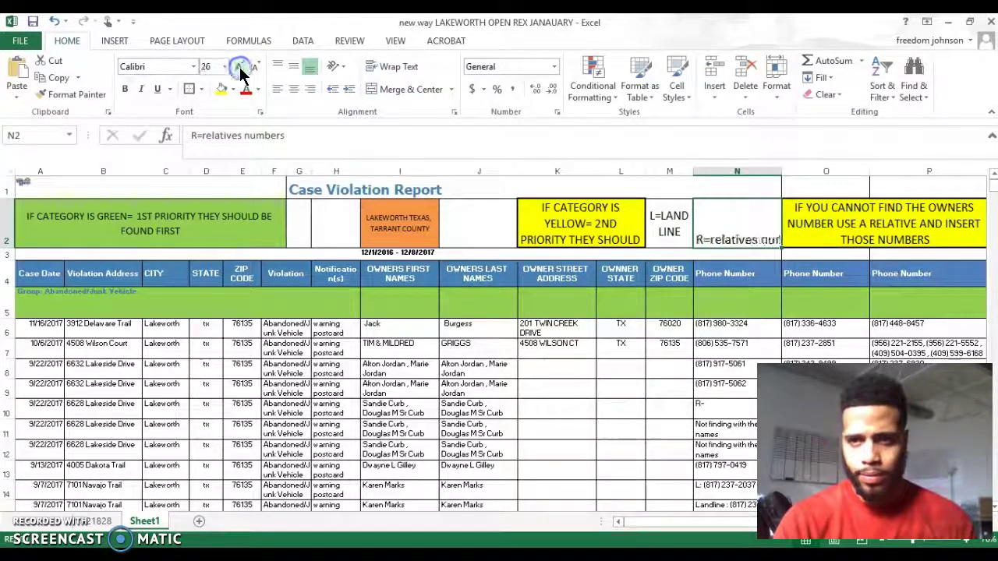
pyautogui.click(239, 67)
pyautogui.click(401, 68)
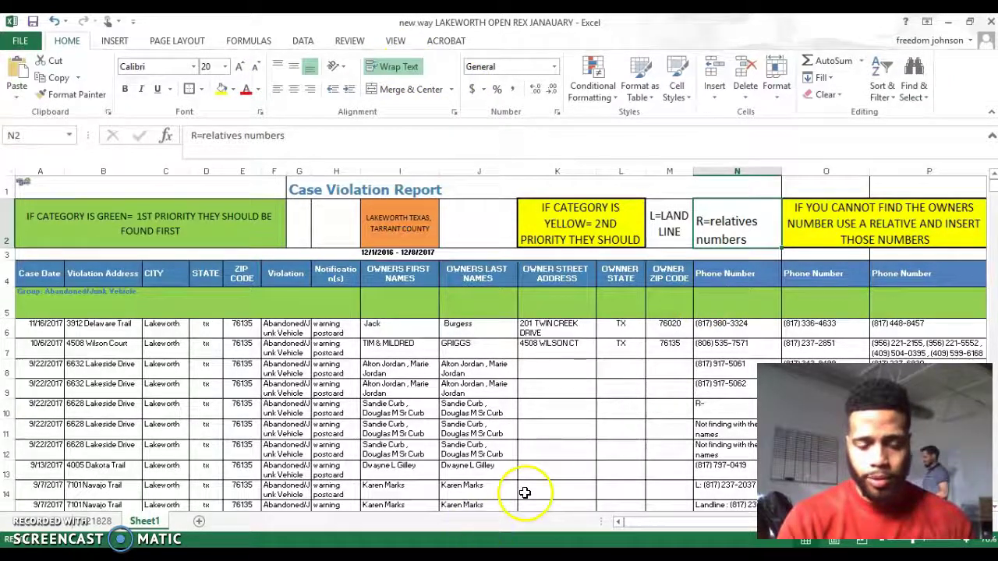
# Replace the names-not-found note in N11 with just R.
pyautogui.moveTo(341, 555)
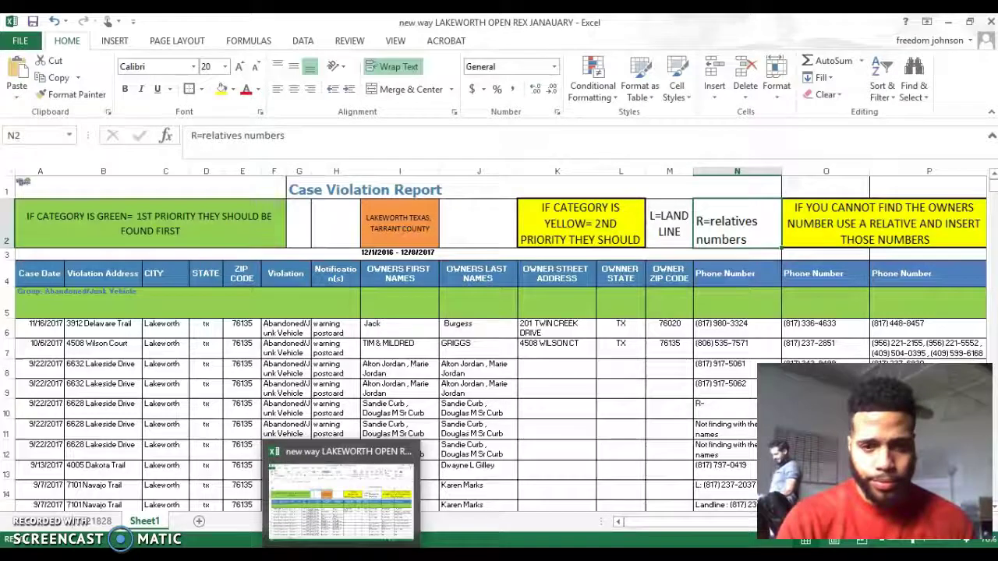
pyautogui.click(729, 434)
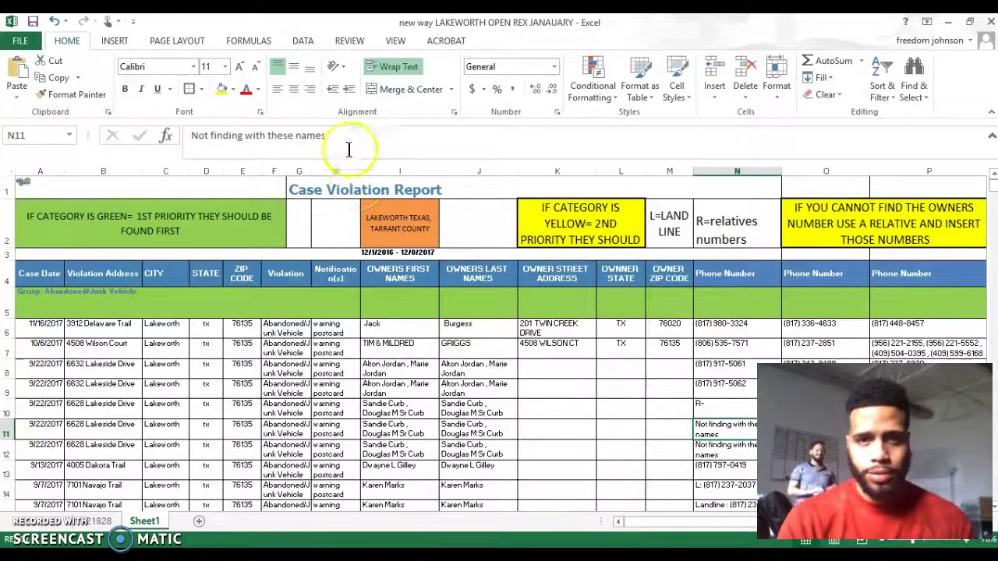
pyautogui.moveTo(342, 136); pyautogui.dragTo(190, 136)
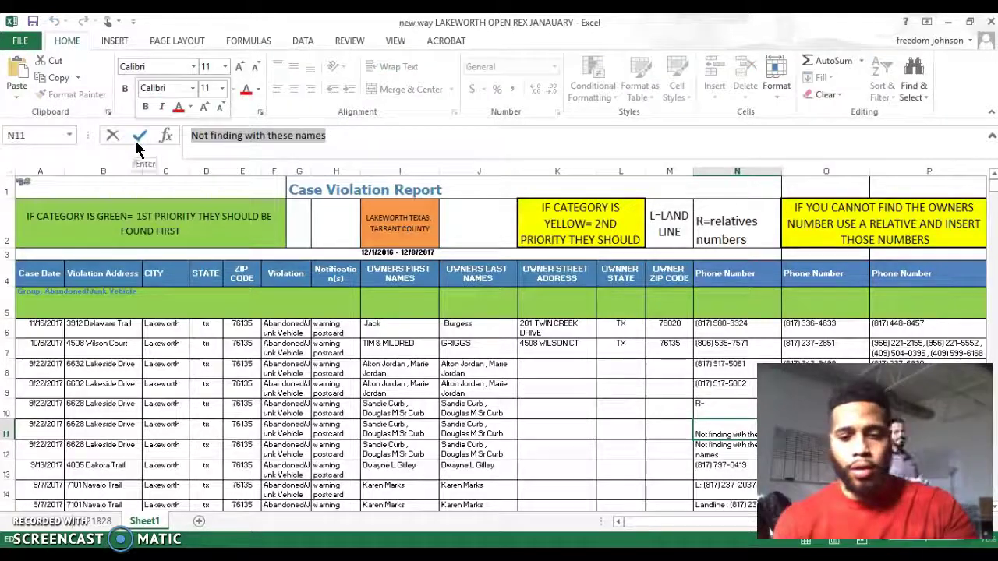
pyautogui.write('relatives numbers')
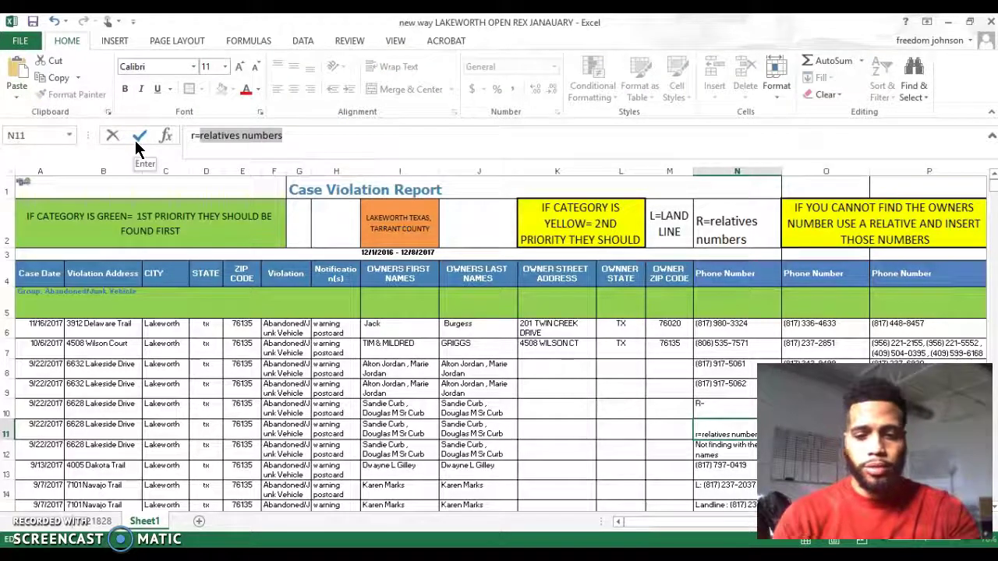
pyautogui.press('BackSpace')
pyautogui.press('BackSpace')
pyautogui.press('BackSpace')
pyautogui.press('BackSpace')
pyautogui.press('BackSpace')
pyautogui.press('BackSpace')
pyautogui.press('BackSpace')
pyautogui.press('BackSpace')
pyautogui.press('BackSpace')
pyautogui.press('BackSpace')
pyautogui.press('BackSpace')
pyautogui.press('BackSpace')
pyautogui.press('BackSpace')
pyautogui.press('BackSpace')
pyautogui.press('BackSpace')
pyautogui.press('BackSpace')
pyautogui.press('BackSpace')
pyautogui.write('r')
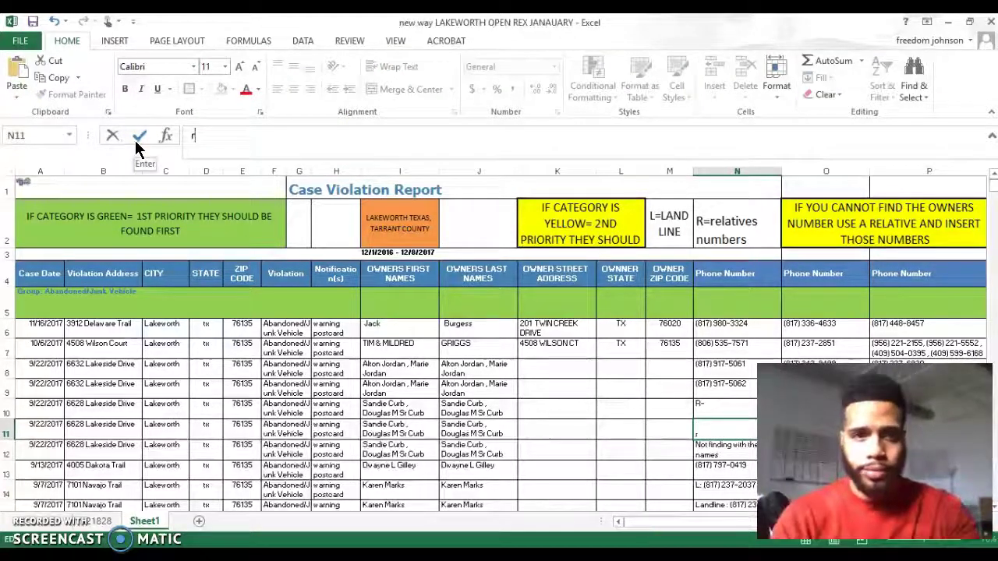
pyautogui.write('=///')
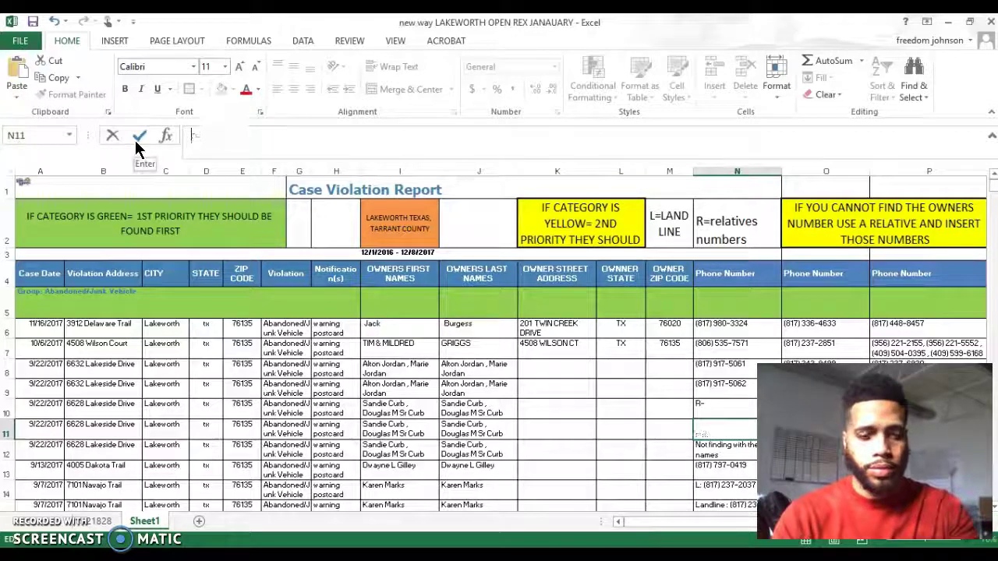
pyautogui.write('=')
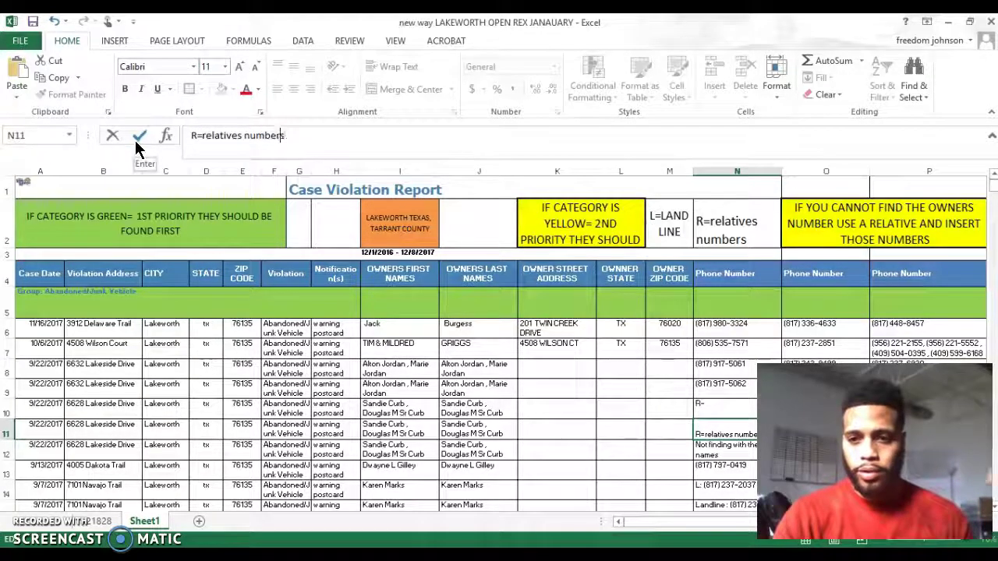
pyautogui.click(331, 138)
pyautogui.moveTo(290, 136); pyautogui.dragTo(199, 138)
pyautogui.press('BackSpace')
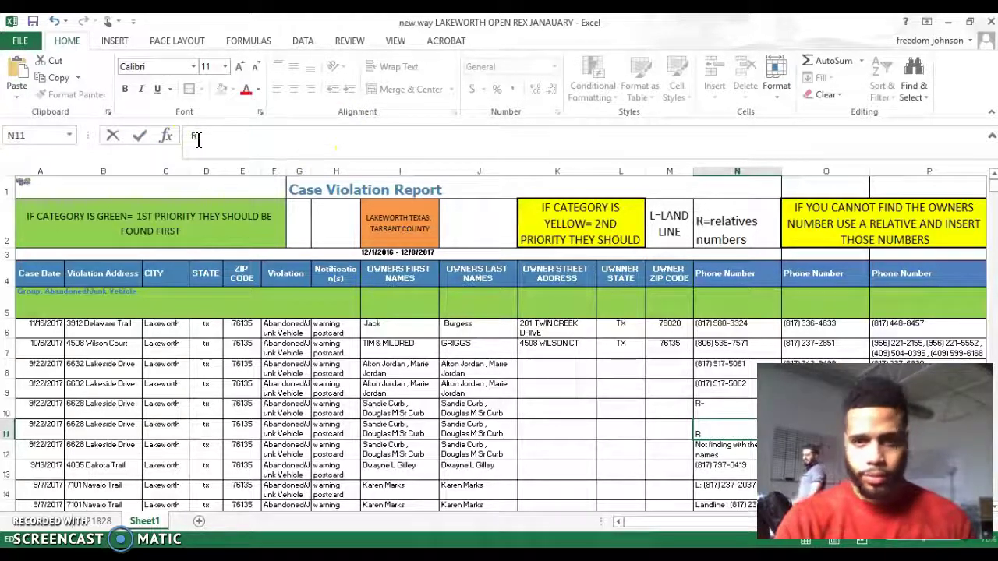
pyautogui.click(717, 406)
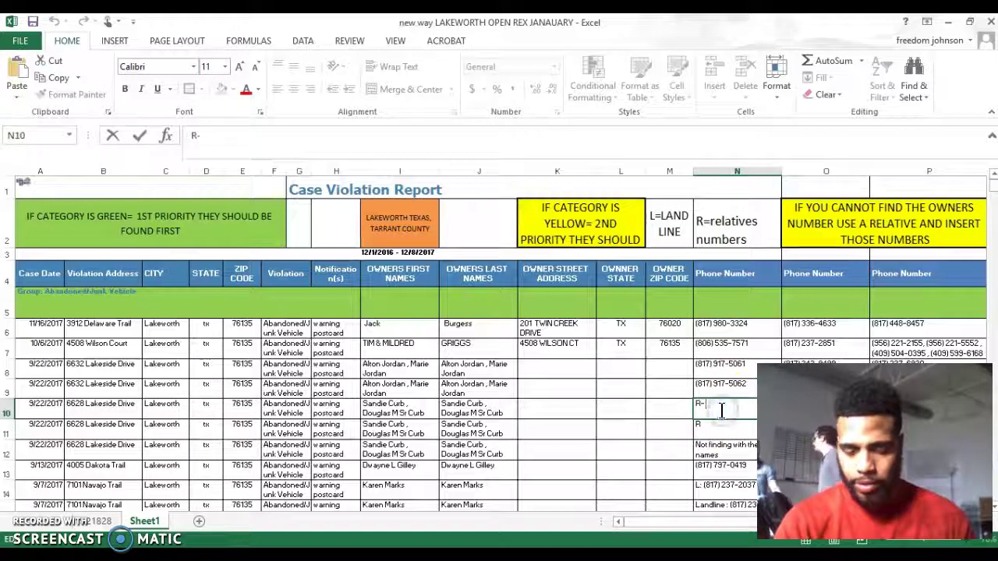
# Clear the stray +564 684 entry and set N10 to r.
pyautogui.write('+')
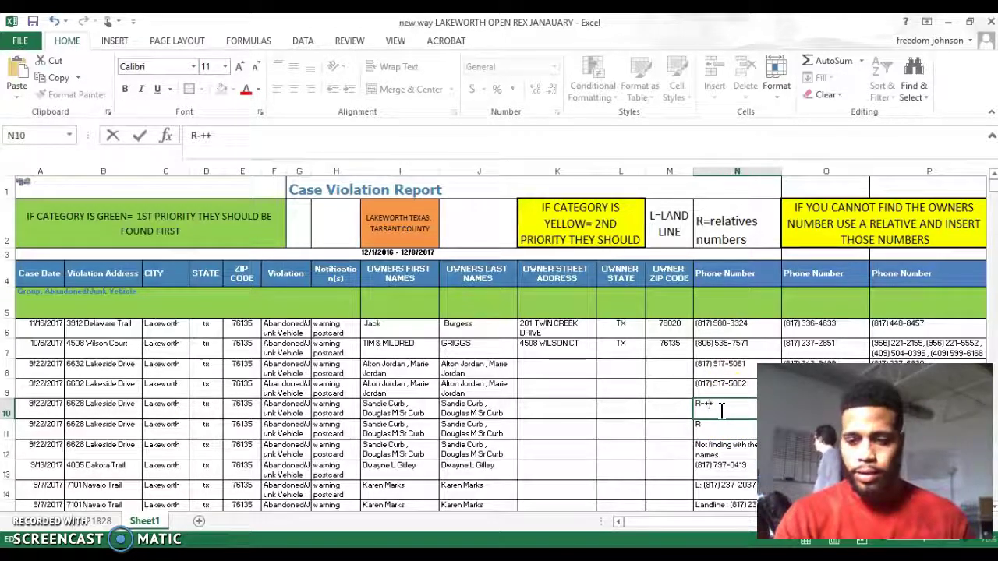
pyautogui.write('564')
pyautogui.press('Return')
pyautogui.write('684')
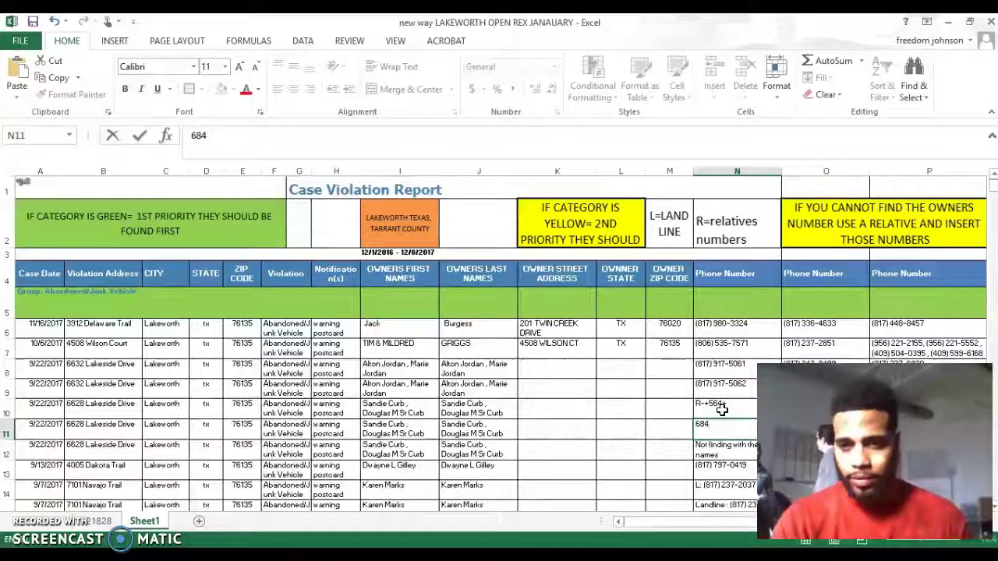
pyautogui.press('Escape')
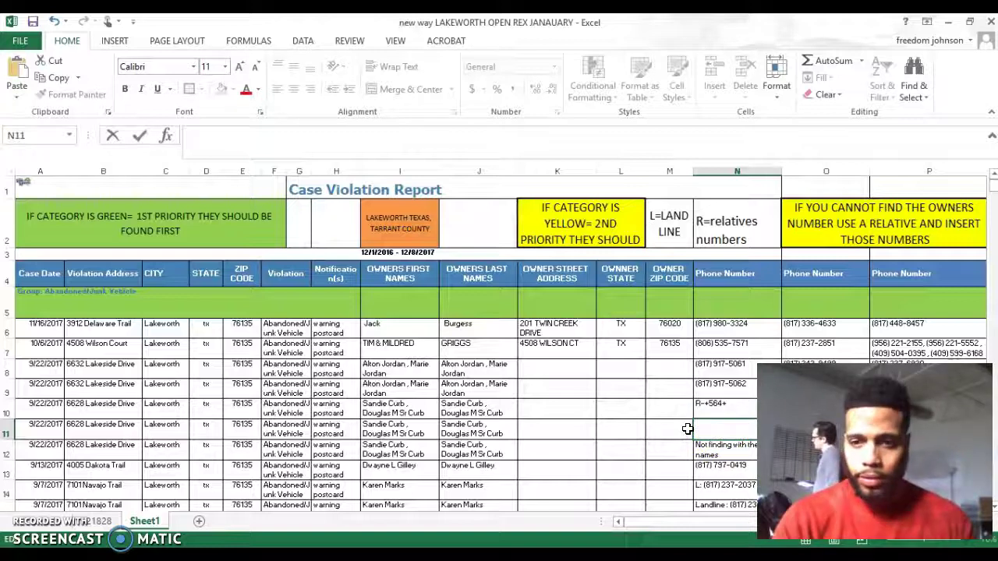
pyautogui.click(731, 407)
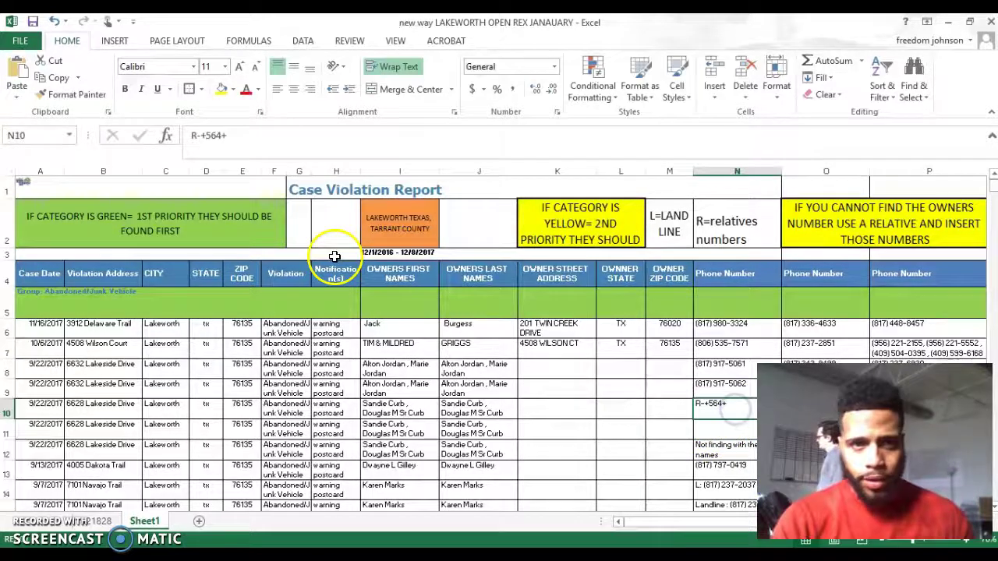
pyautogui.moveTo(229, 135); pyautogui.dragTo(173, 141)
pyautogui.press('BackSpace')
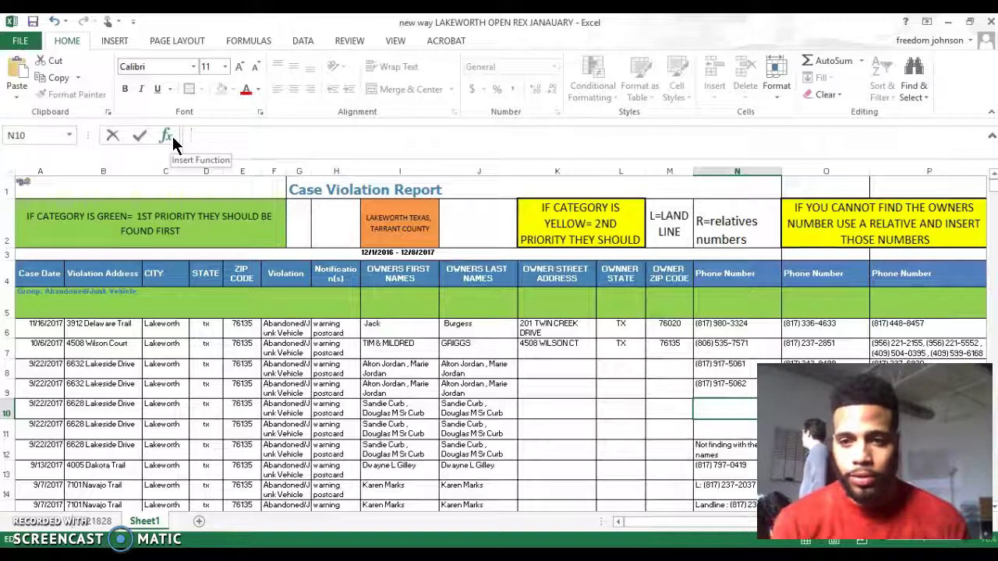
pyautogui.click(715, 413)
pyautogui.write('r=relatives numbers')
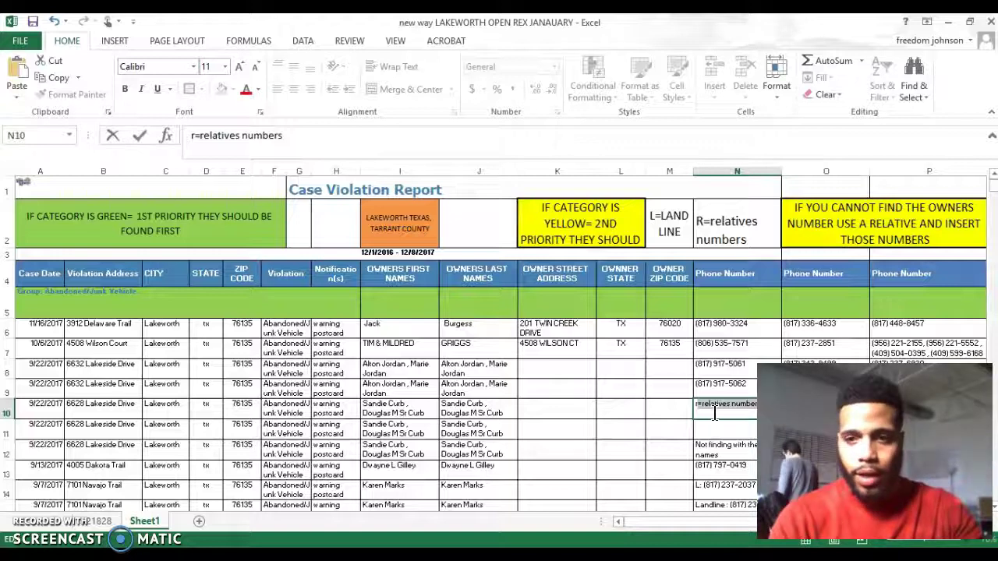
pyautogui.press('BackSpace')
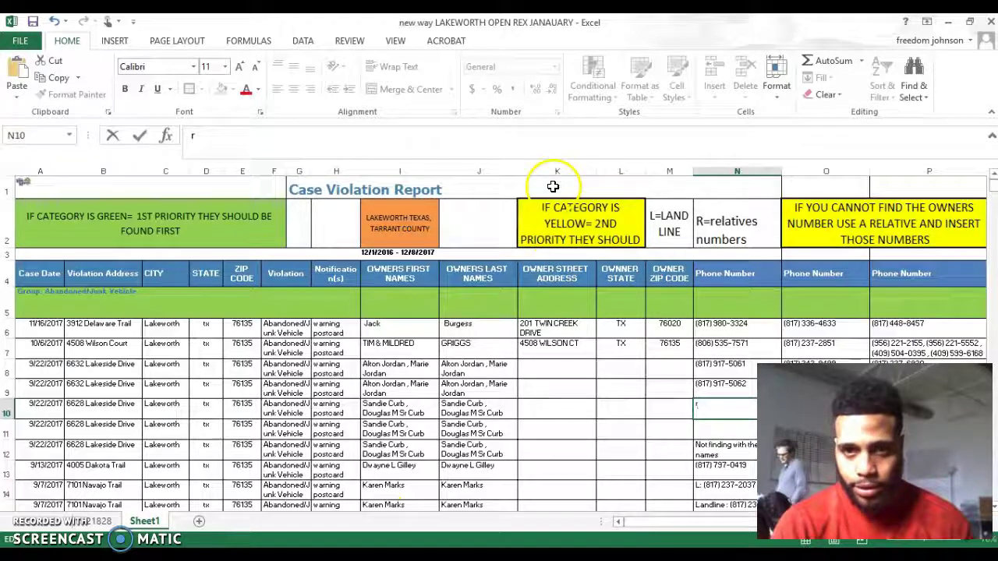
pyautogui.click(556, 274)
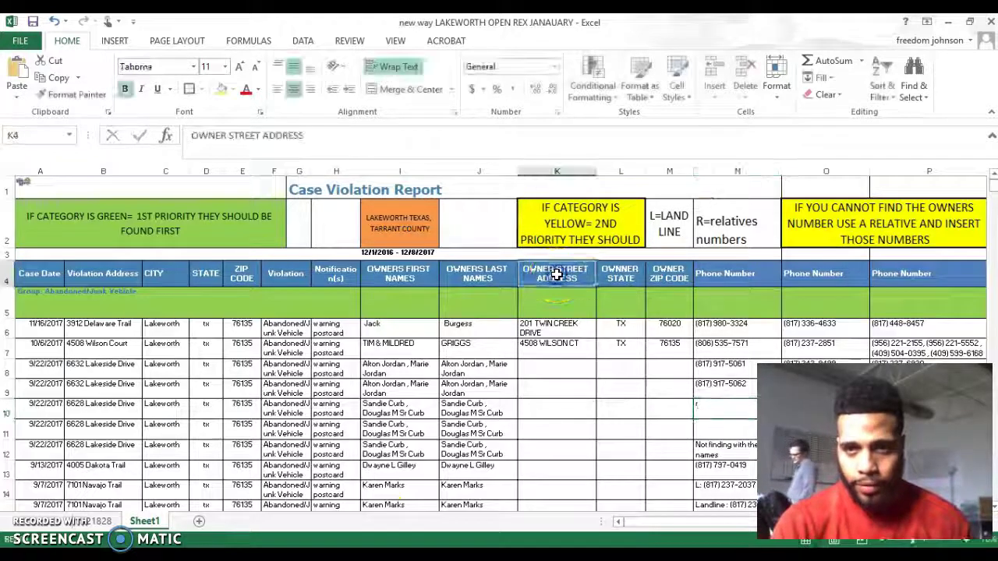
# Check the OWNER STATE and OWNER ZIP CODE headers, then return to the Realist property report.
pyautogui.click(628, 274)
pyautogui.click(668, 274)
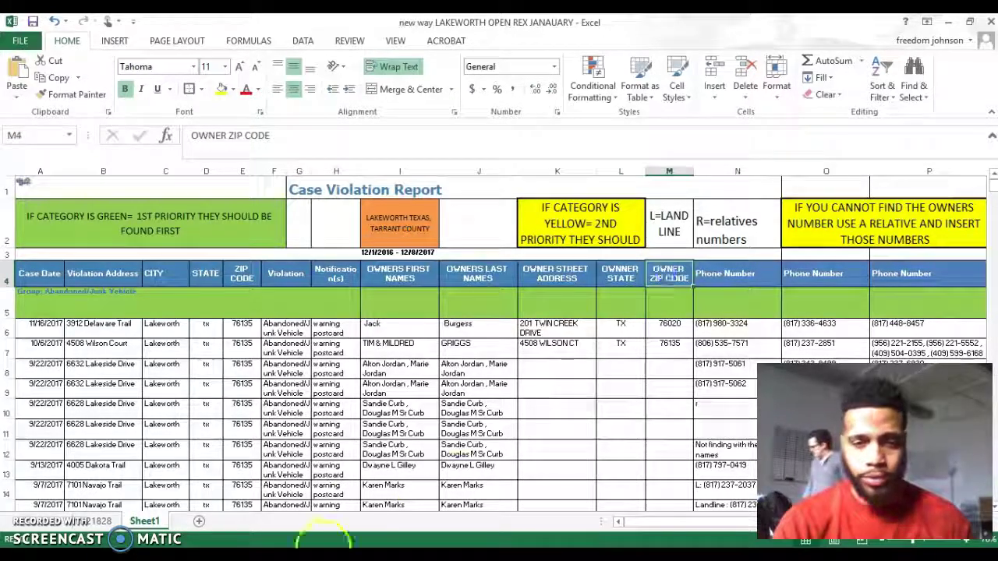
pyautogui.click(339, 542)
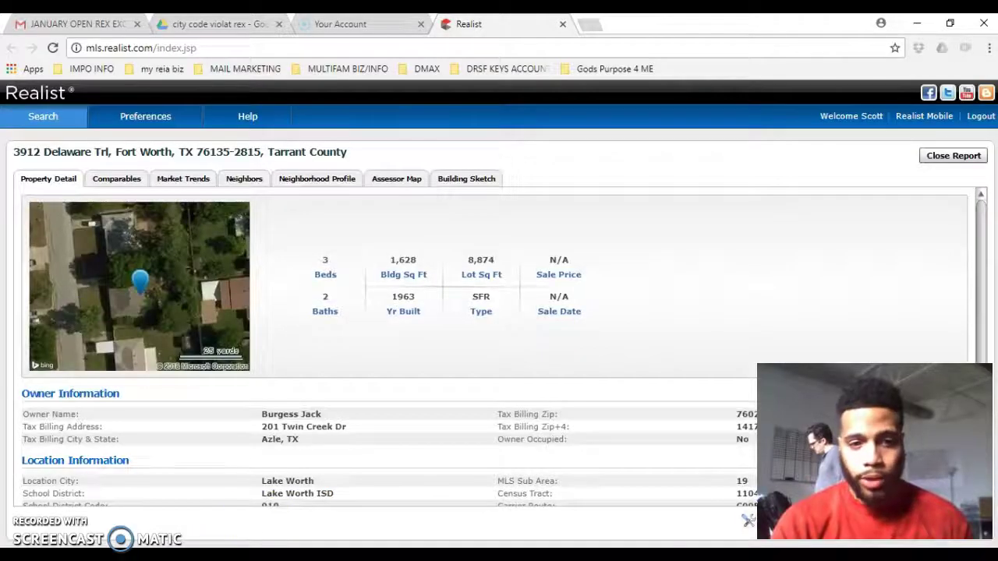